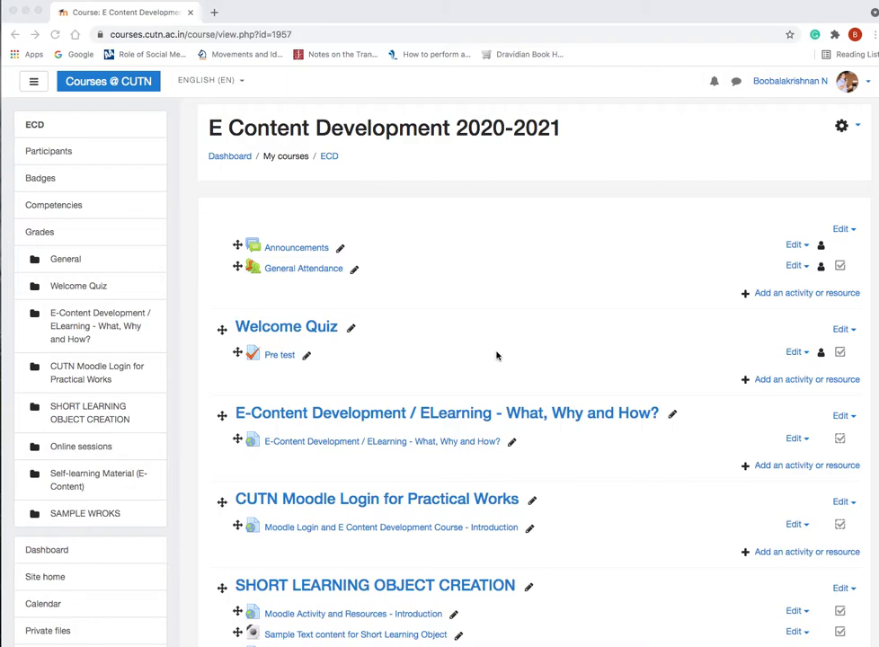
Go to the dashboard and open the E Content Development 2020-2021 course from the course overview.
scroll(491, 278, up, 1)
click(243, 162)
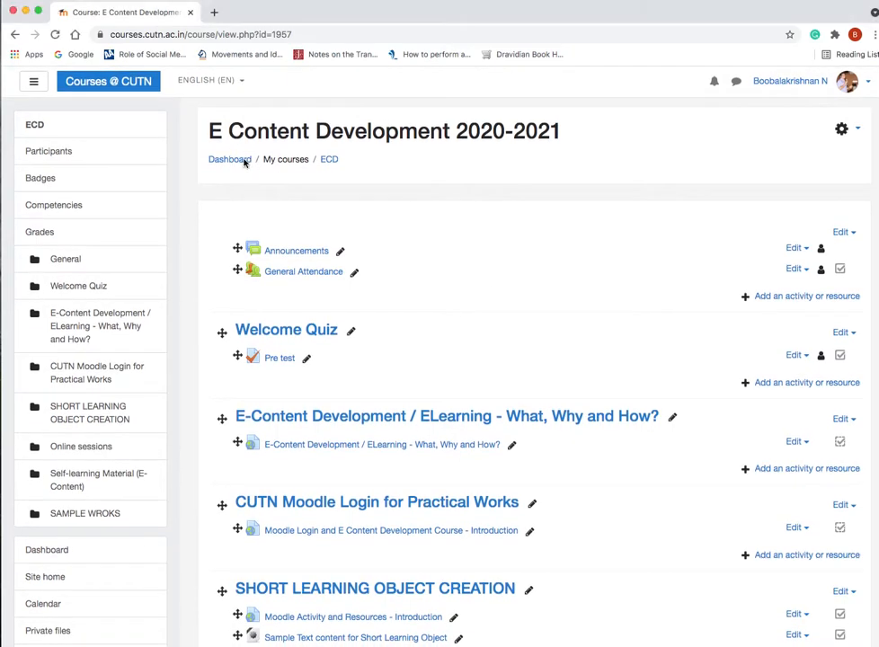
click(233, 167)
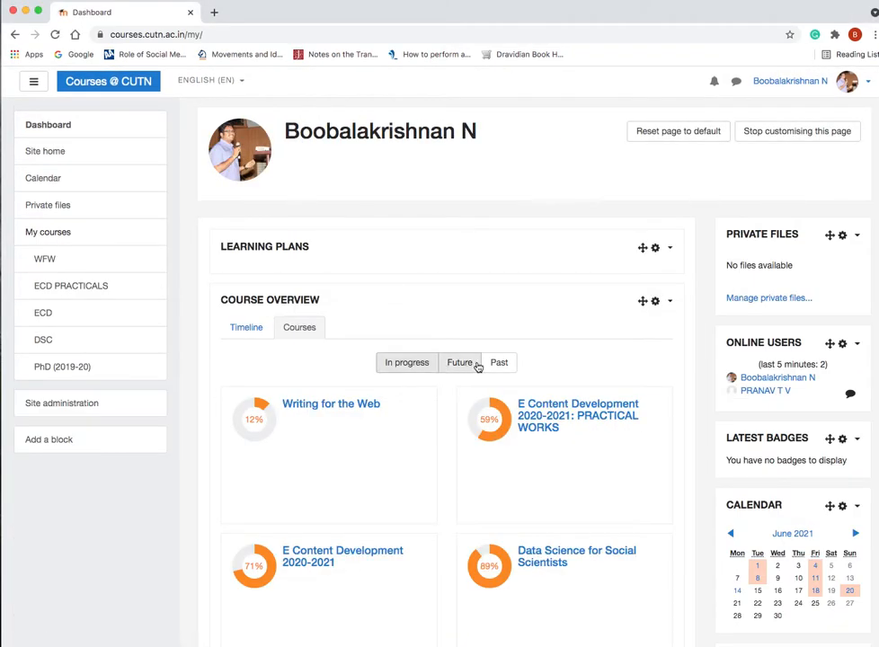
scroll(468, 368, down, 5)
click(364, 301)
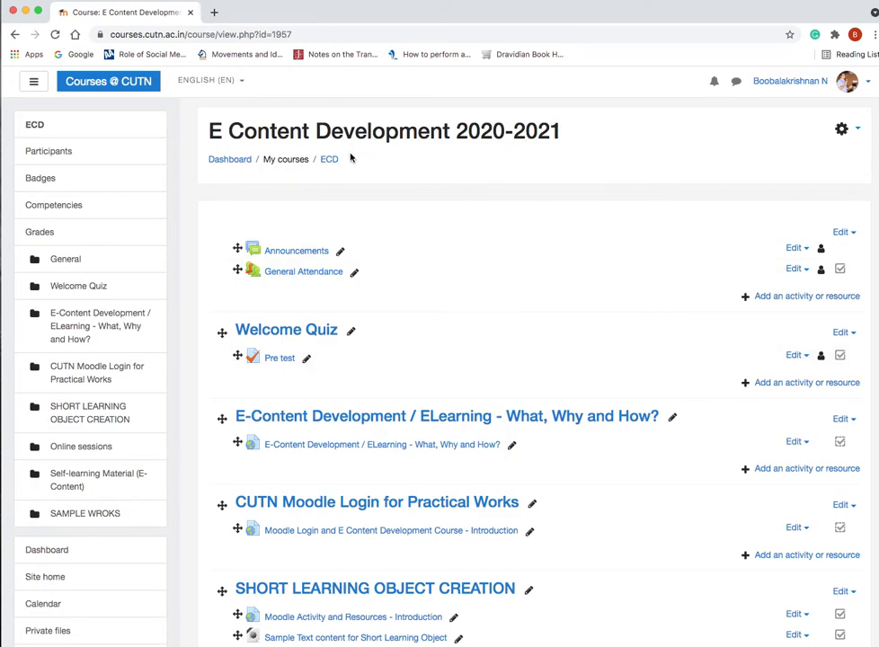
Open the activity and resource chooser for the Self-learning Material (E-Content) section and review the available activities and resources.
scroll(565, 341, down, 5)
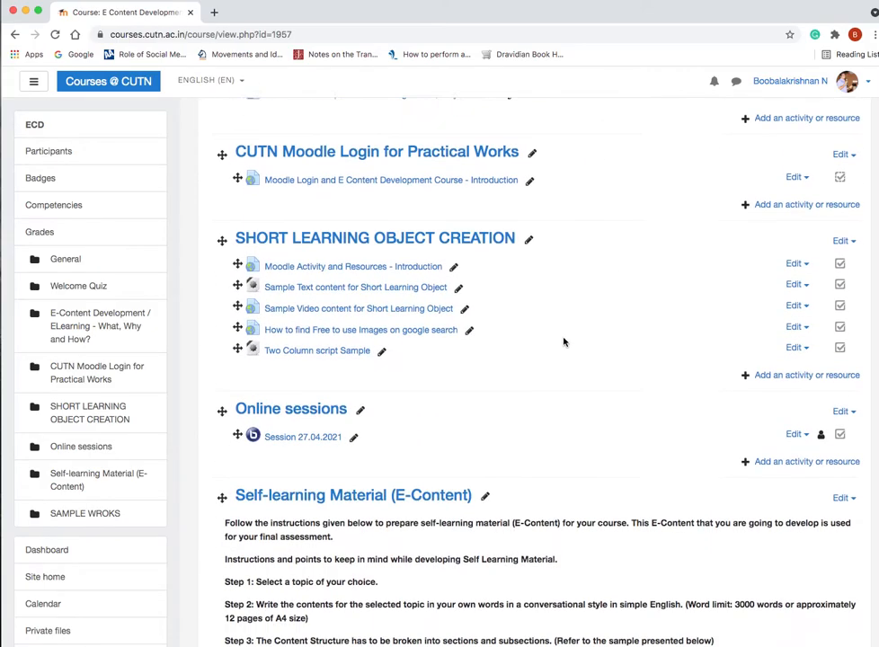
scroll(564, 342, down, 9)
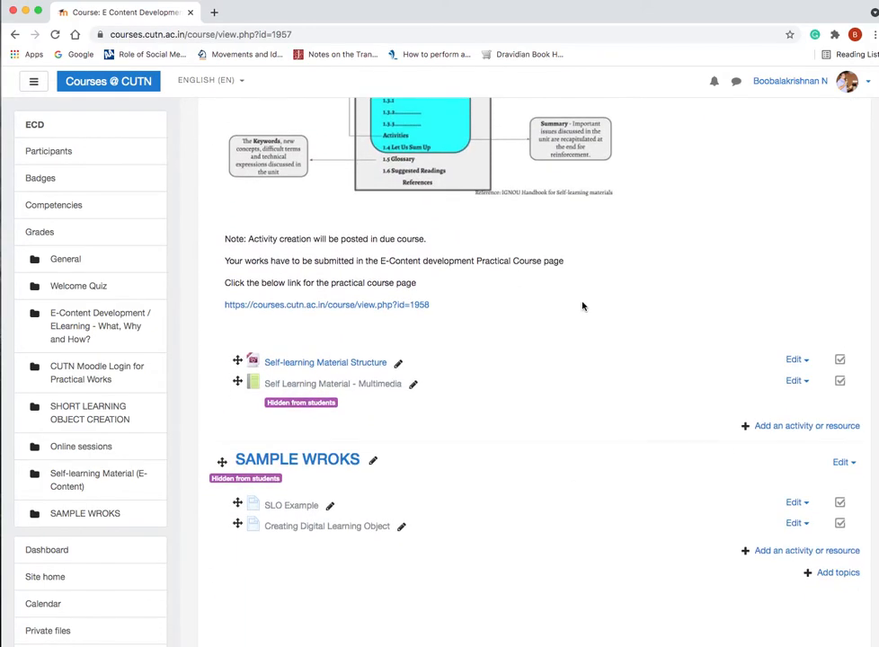
click(790, 428)
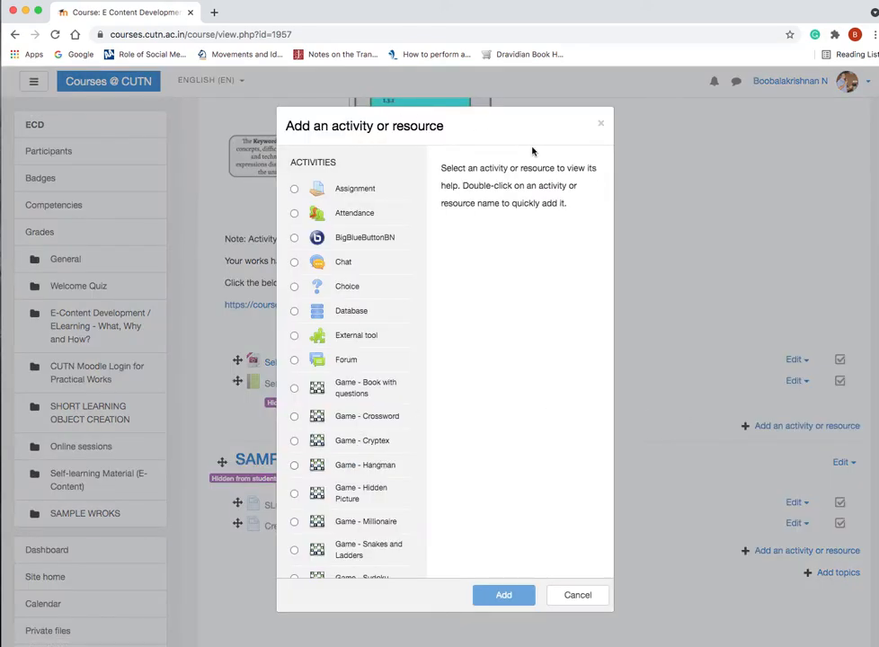
drag(518, 128, 441, 94)
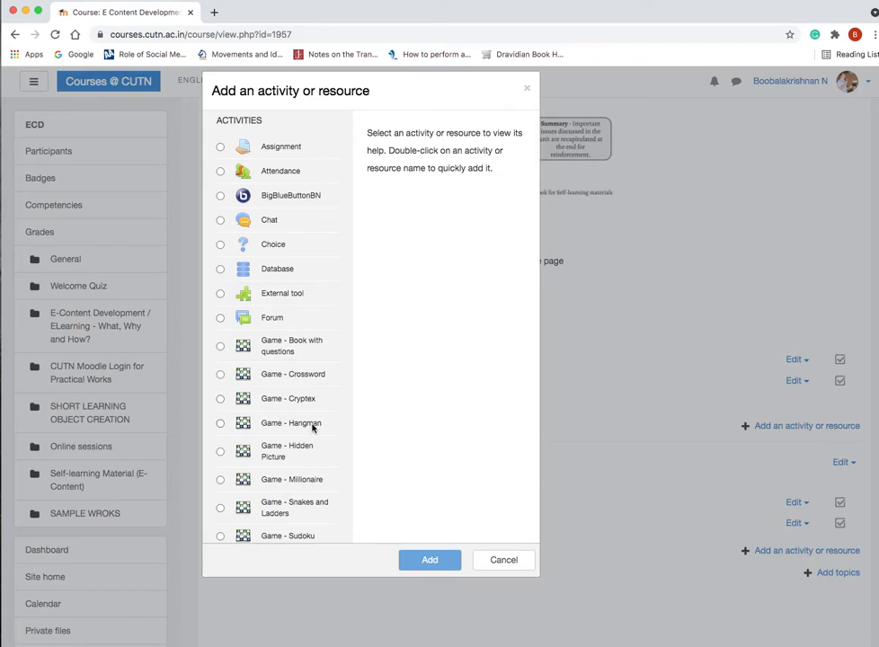
scroll(312, 428, down, 10)
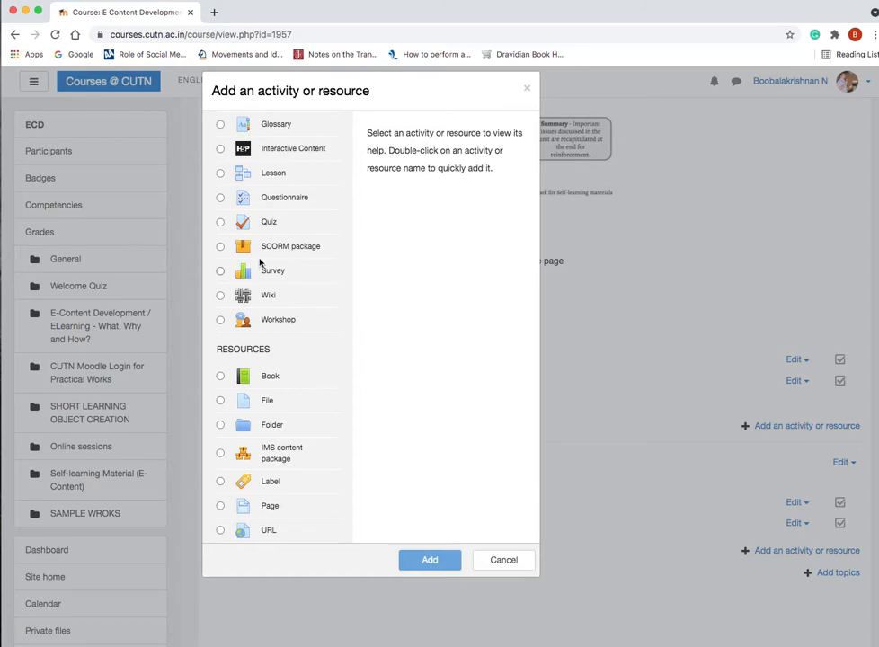
scroll(289, 257, up, 4)
scroll(289, 258, up, 6)
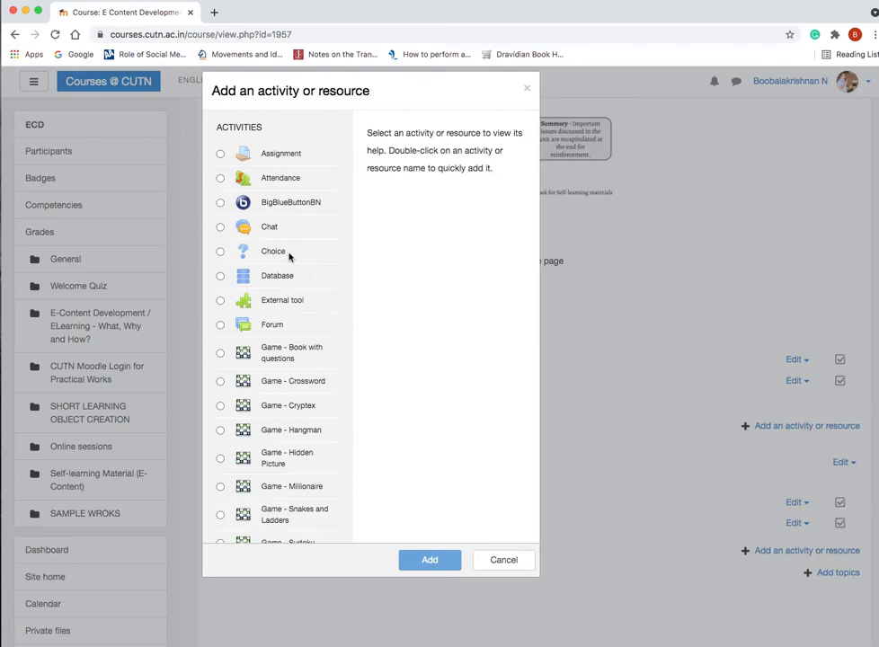
scroll(297, 324, down, 10)
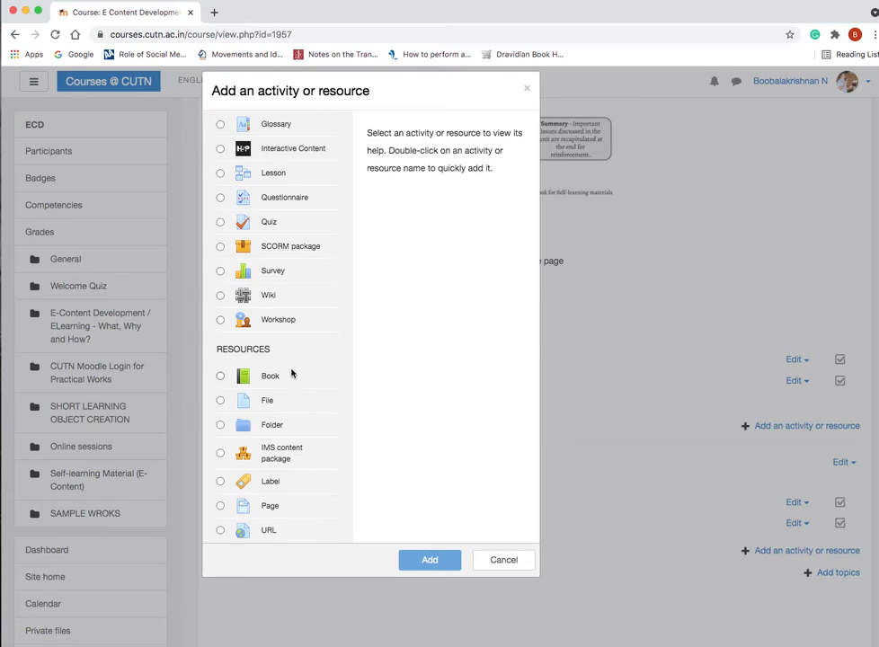
Choose the Book resource and start adding it to the Self-learning Material (E-Content) section.
click(277, 378)
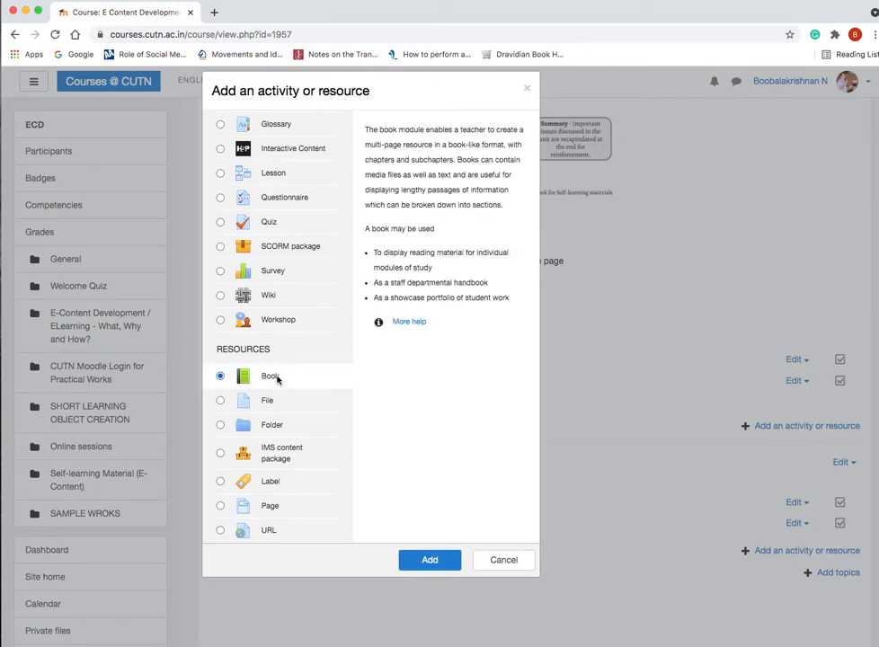
click(294, 197)
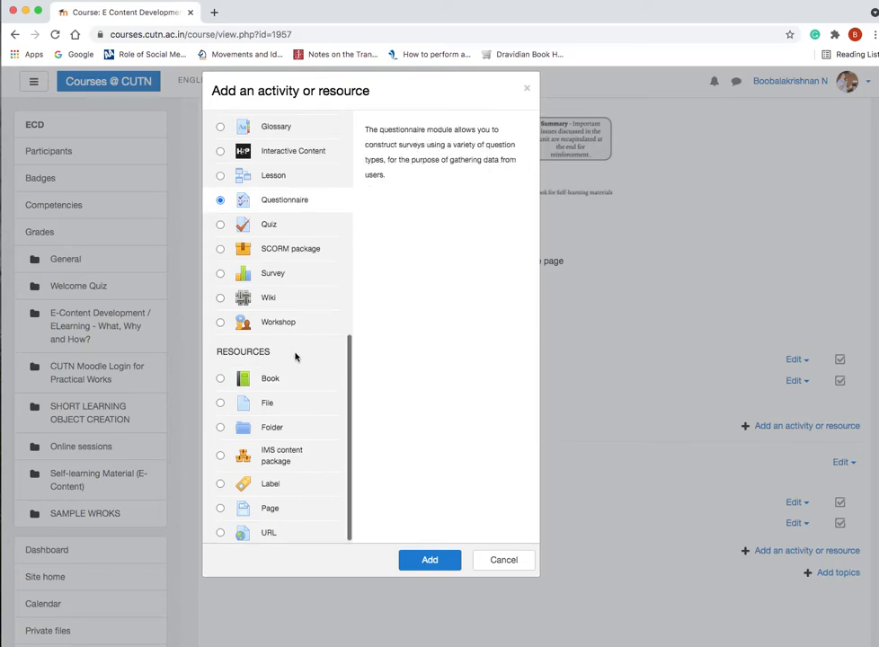
click(299, 378)
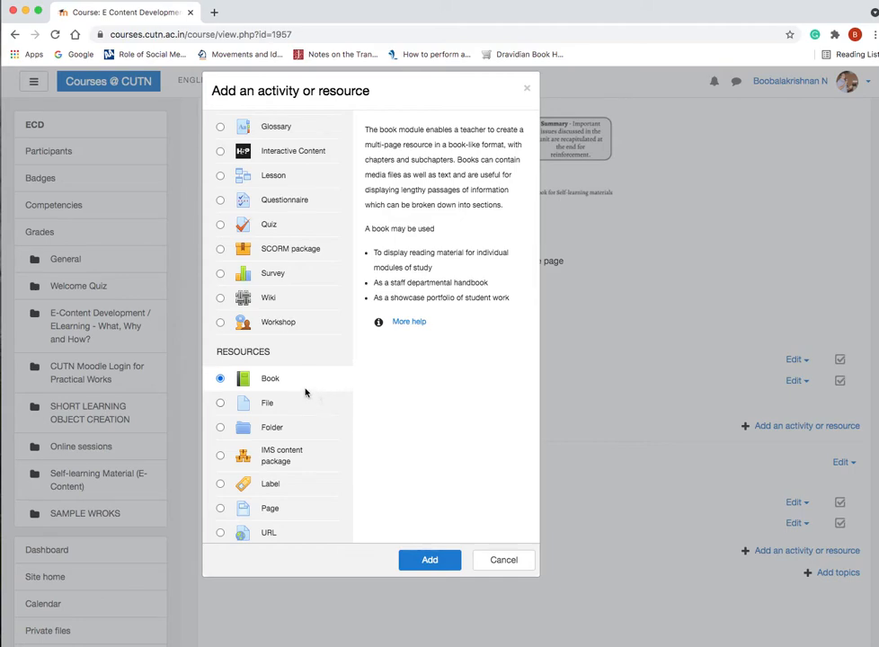
click(429, 560)
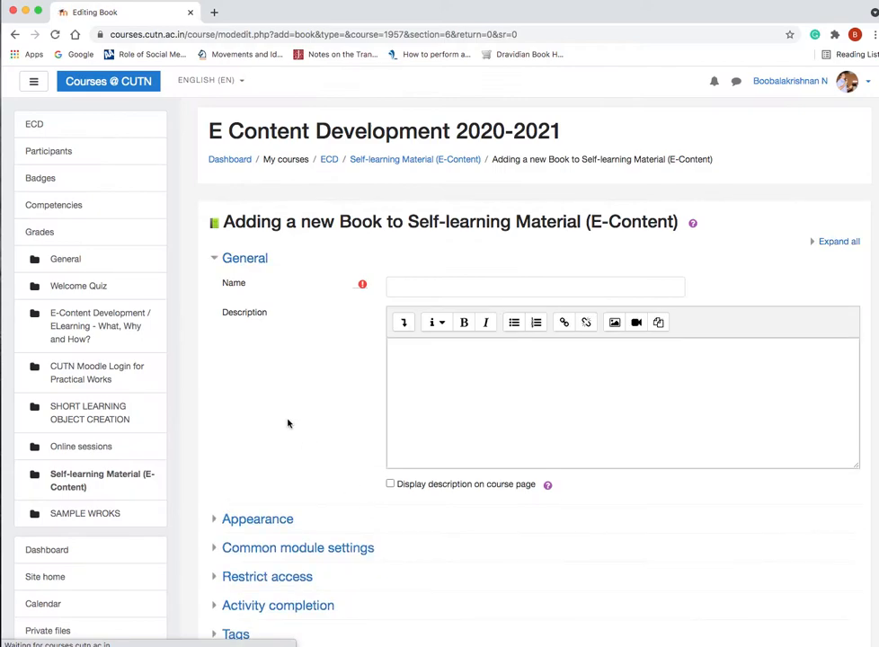
Name the new book "Self Learning Material - Multimedia".
scroll(555, 439, down, 2)
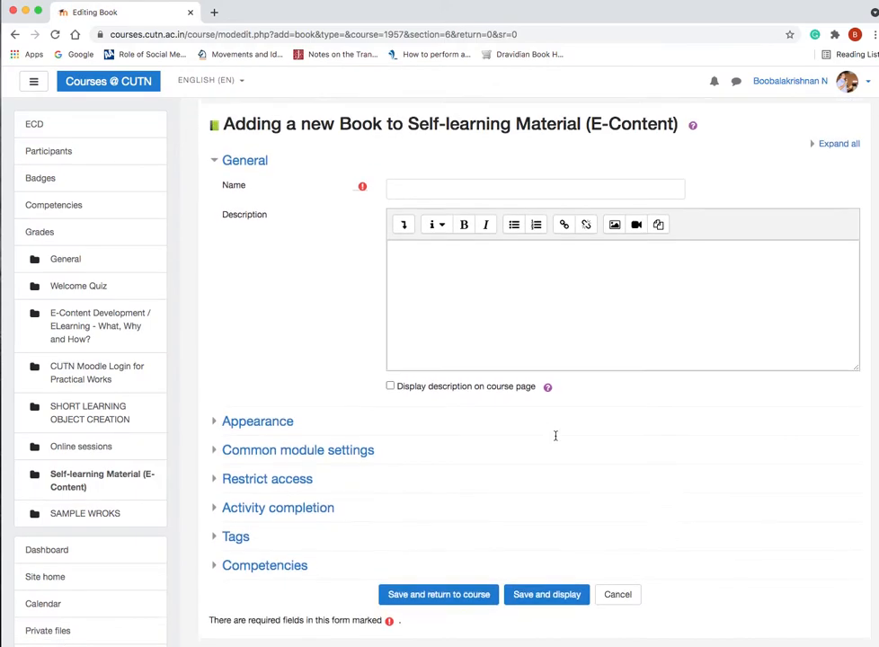
scroll(556, 439, up, 2)
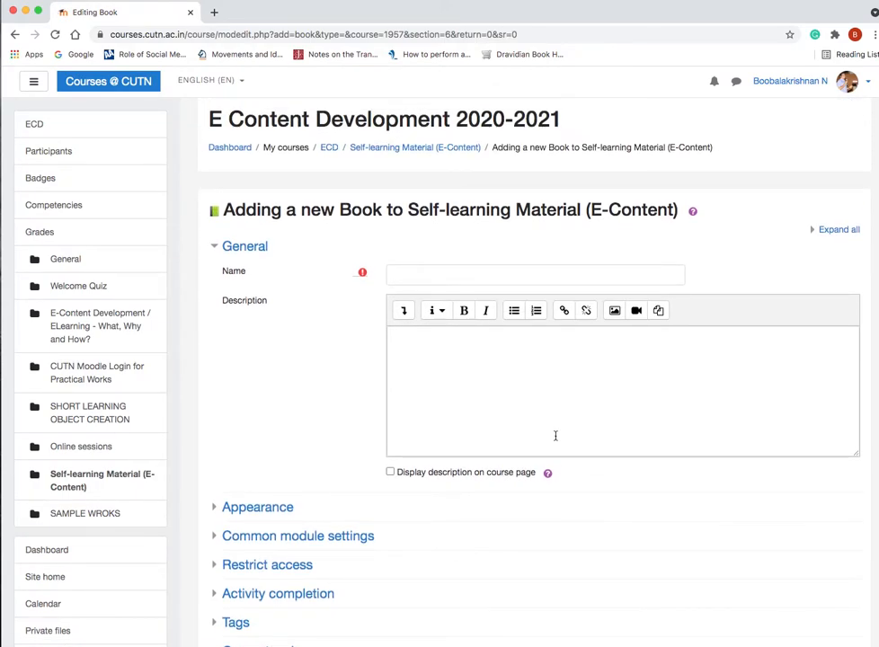
click(454, 275)
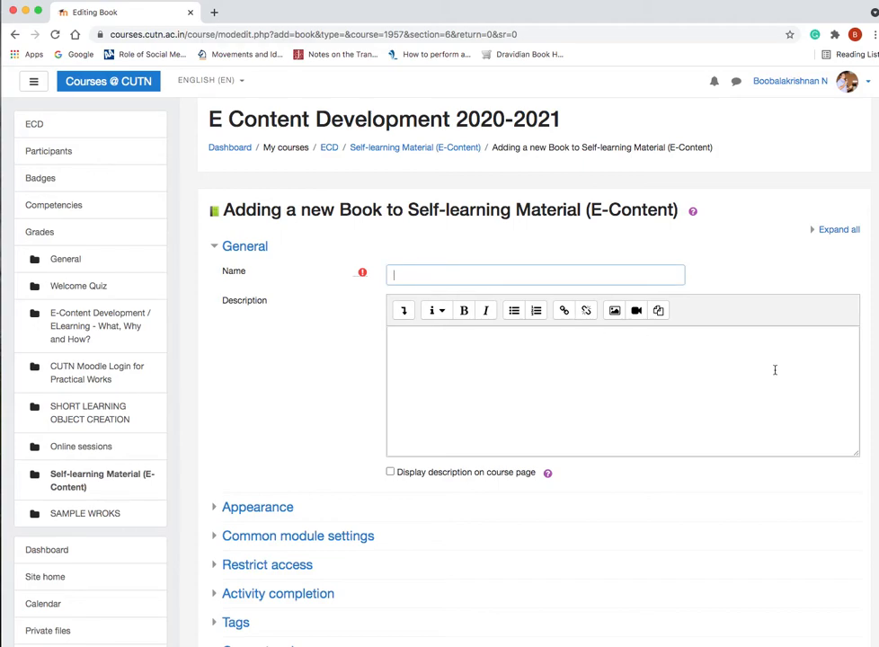
text(Self Learning Material - Multimedia)
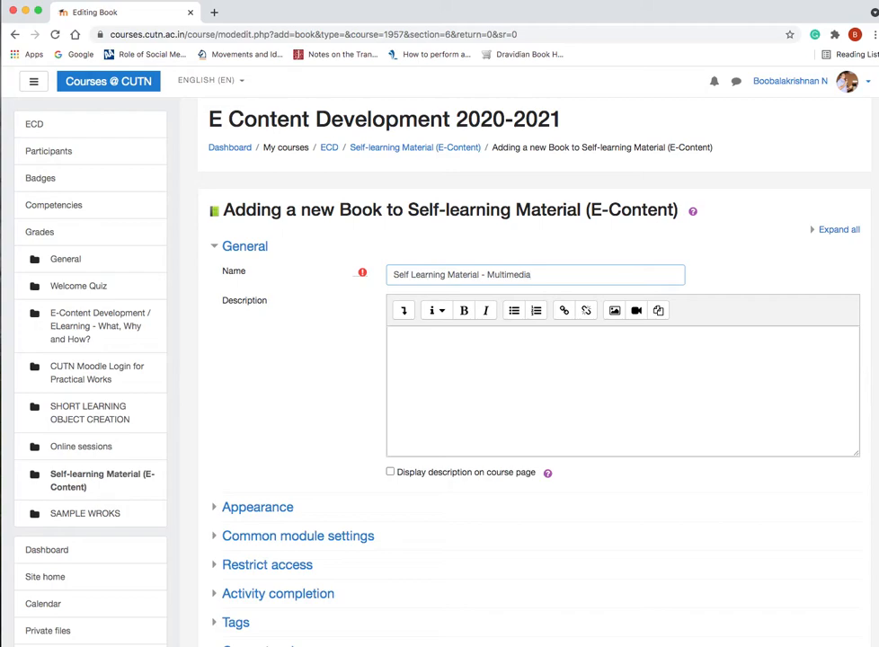
Enter the book description "This book resource contains the Multimedia definition, types and Applications.".
click(453, 363)
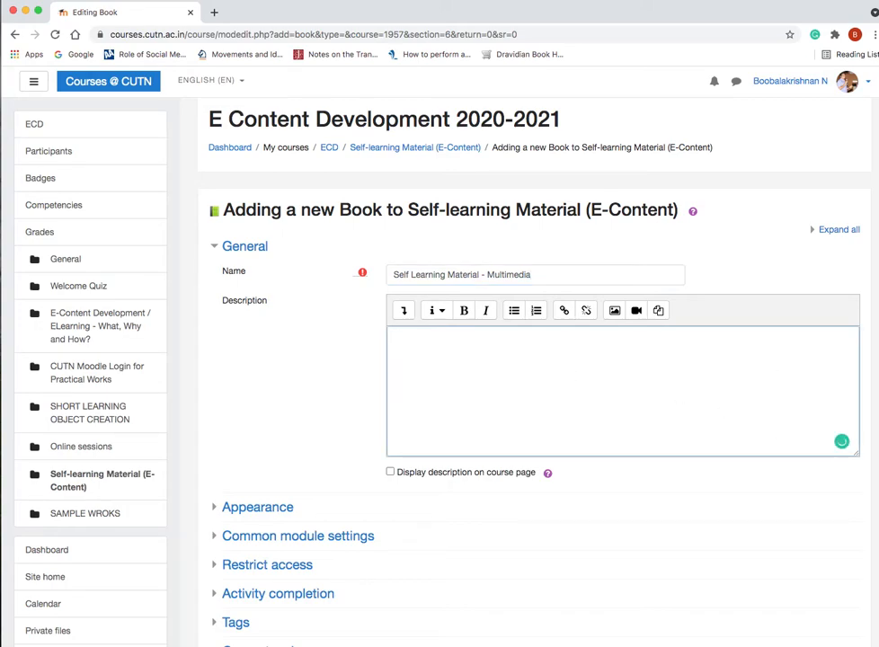
text(This book resource contatu)
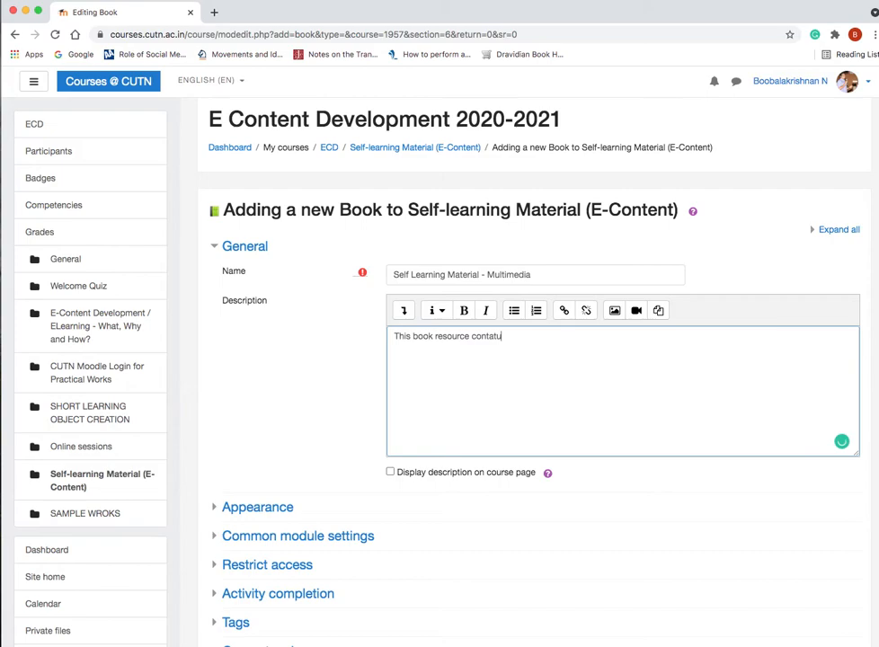
key(BackSpace)
key(BackSpace)
text(ins the Multimedia definitio)
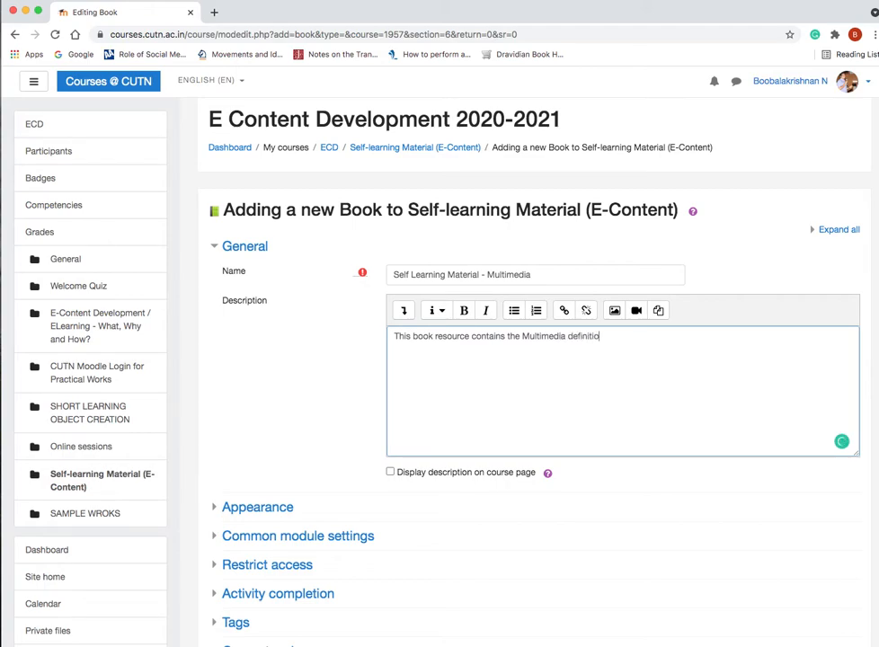
text(n)
key(BackSpace)
text(n, types adn)
key(BackSpace)
key(BackSpace)
key(BackSpace)
text(nd Applications.)
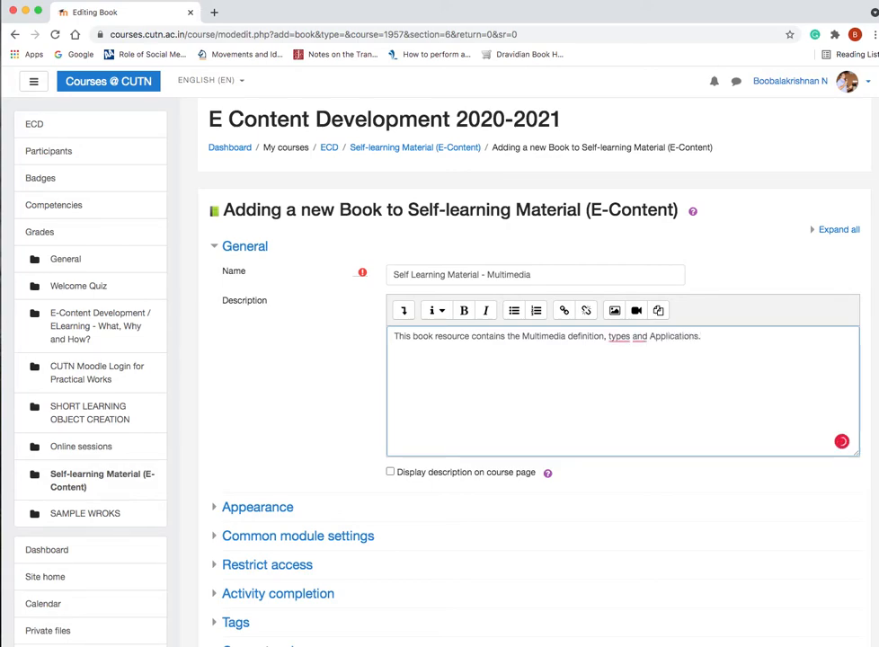
Accept the Grammarly suggestions in the description to capitalize "Types" and add a comma before "and".
mouse_move(620, 338)
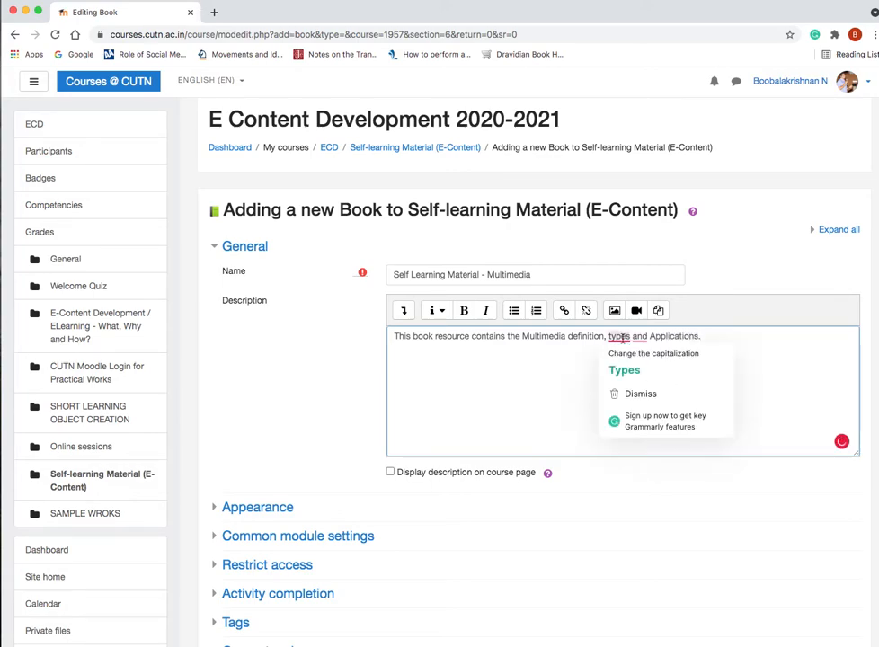
click(624, 369)
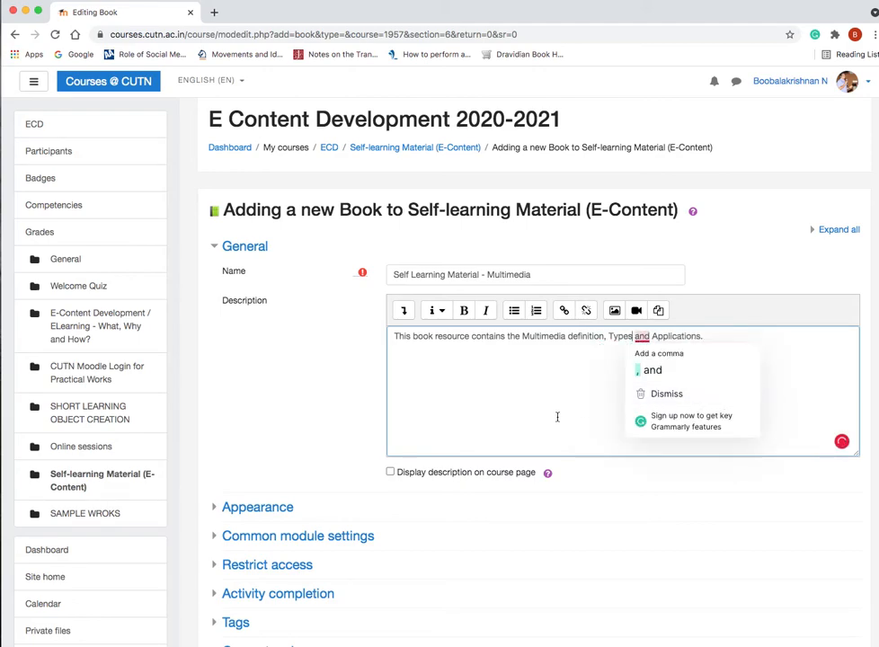
click(663, 371)
Expand the Appearance settings and choose Numbers as the chapter formatting.
scroll(126, 520, down, 2)
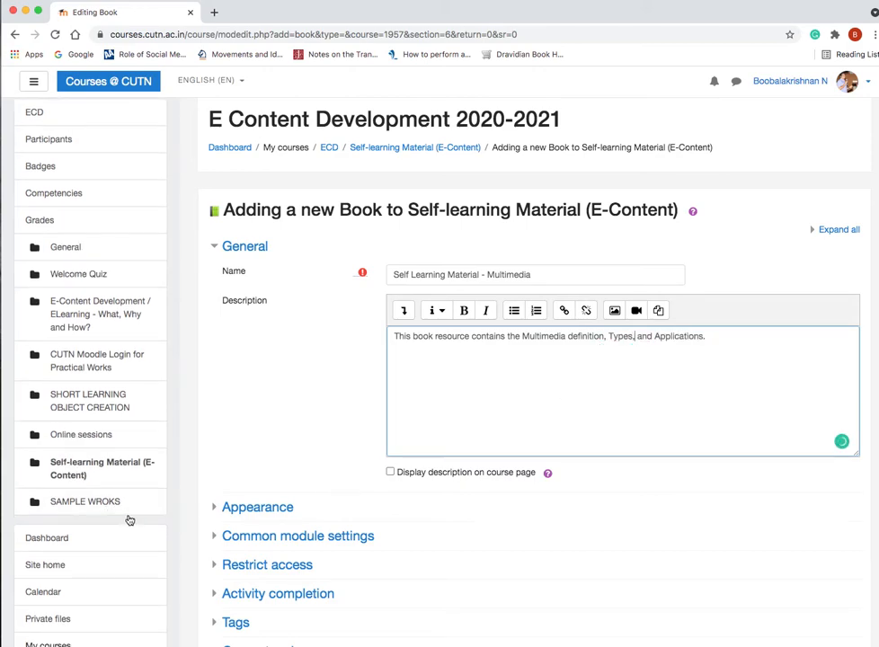
scroll(275, 486, down, 5)
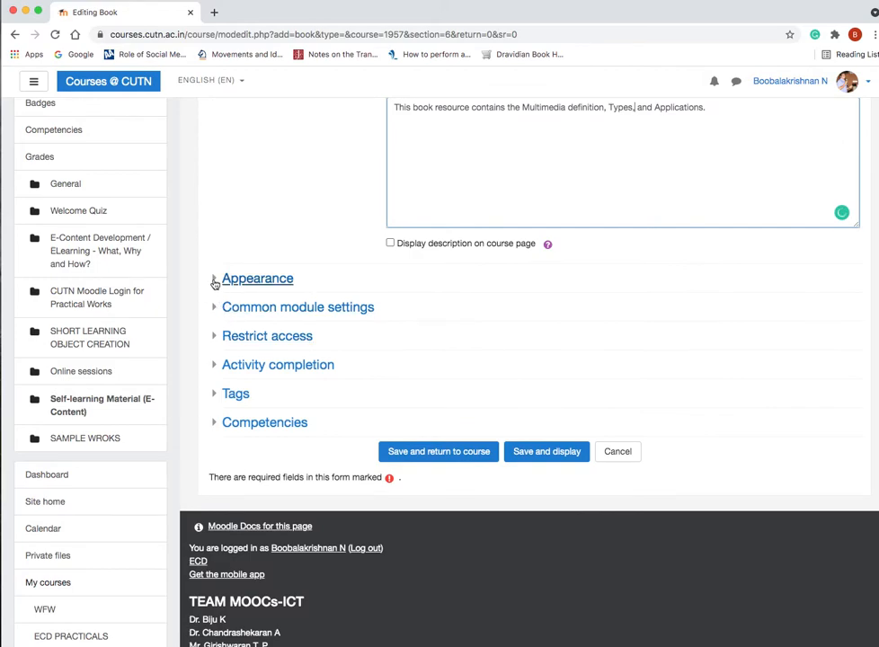
click(215, 282)
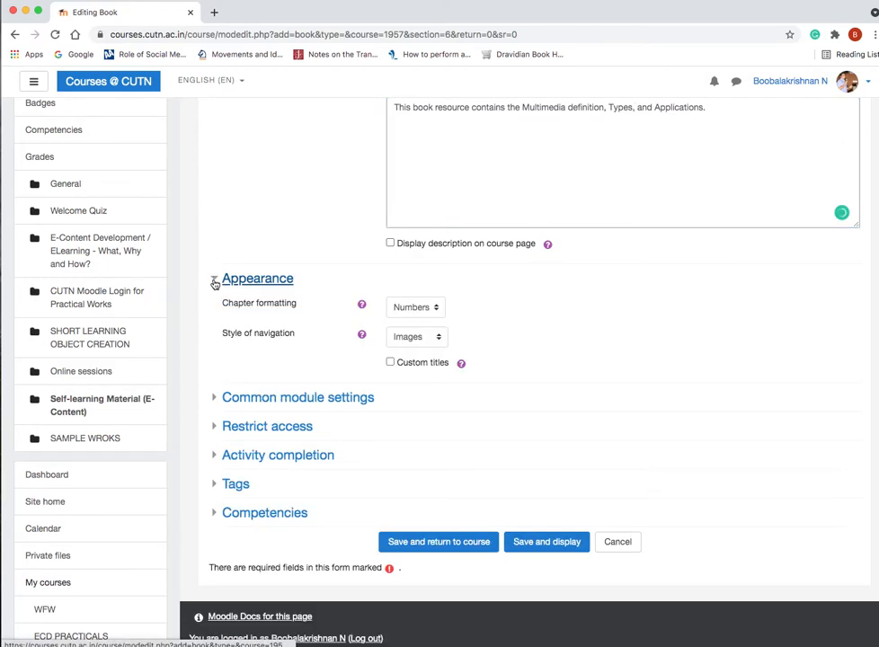
click(431, 308)
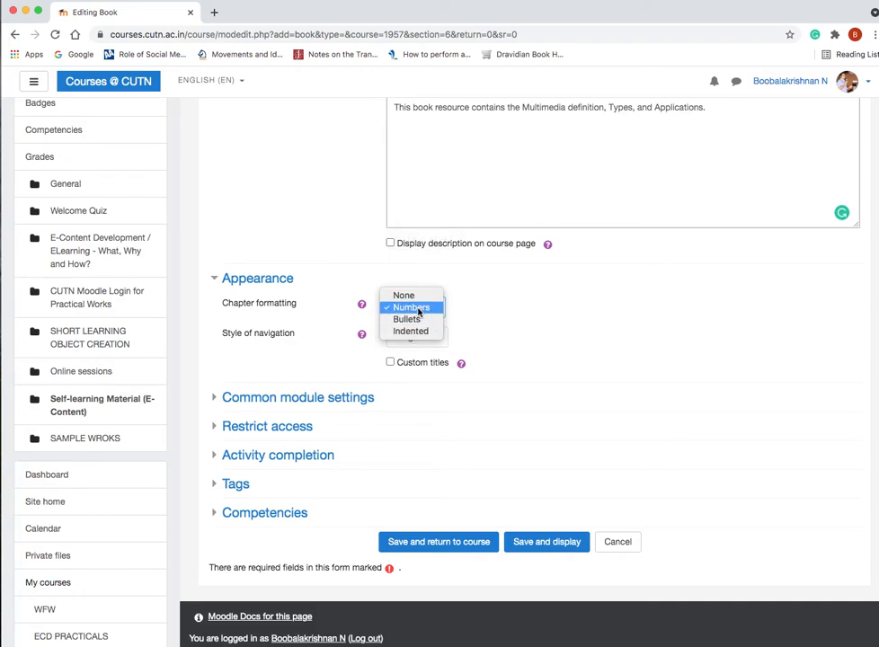
click(418, 308)
Expand the common module settings and choose Show on course page as the availability.
click(215, 399)
scroll(464, 442, down, 3)
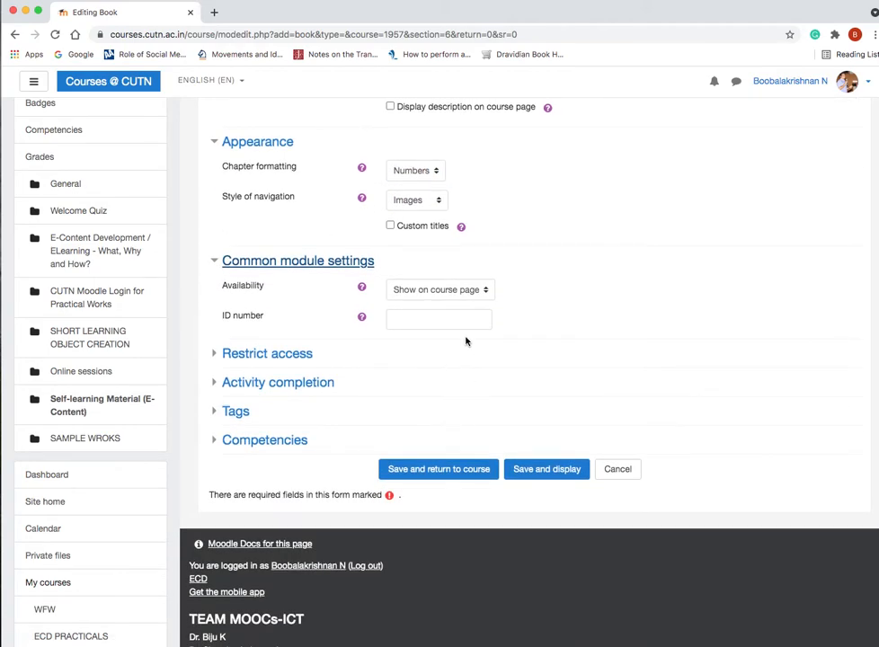
click(486, 289)
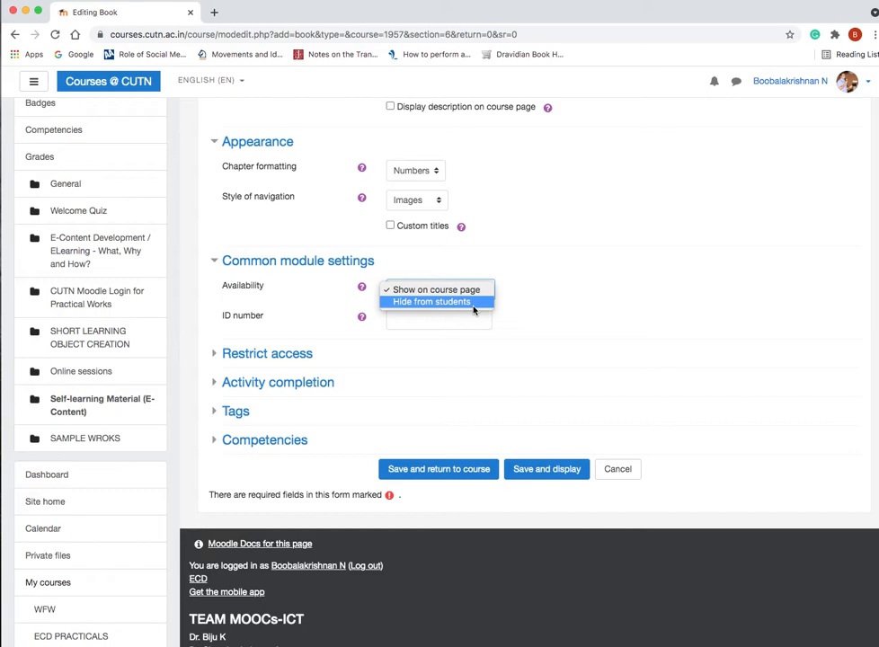
click(490, 289)
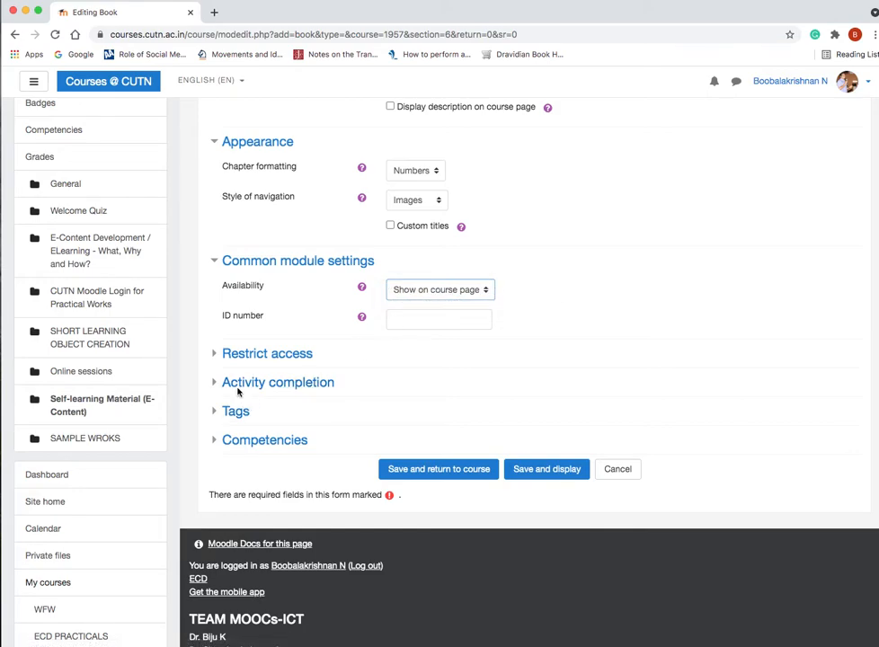
Check the restrict access section and the completed book form, and save the book, returning to the course.
click(216, 356)
click(215, 355)
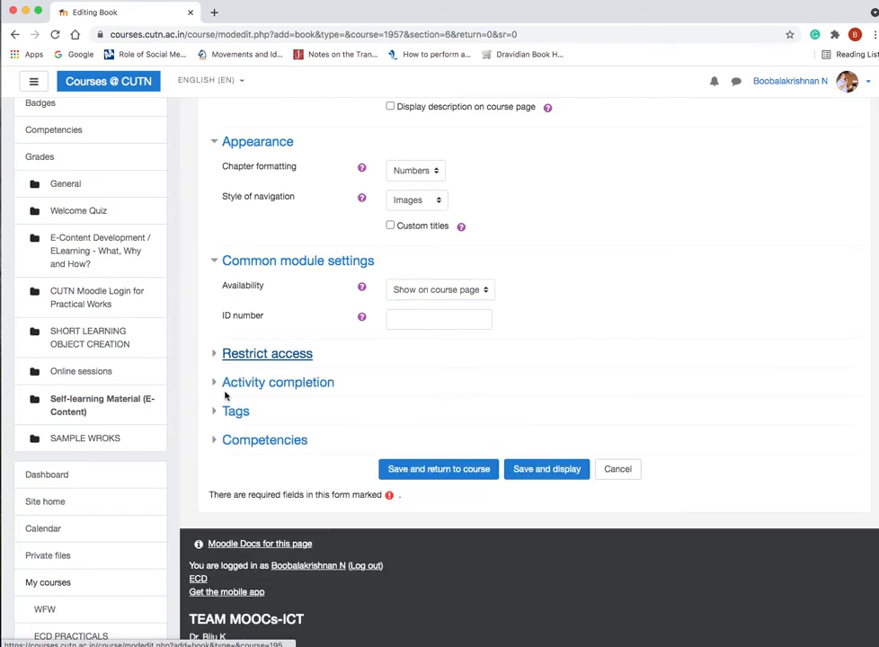
scroll(467, 399, up, 5)
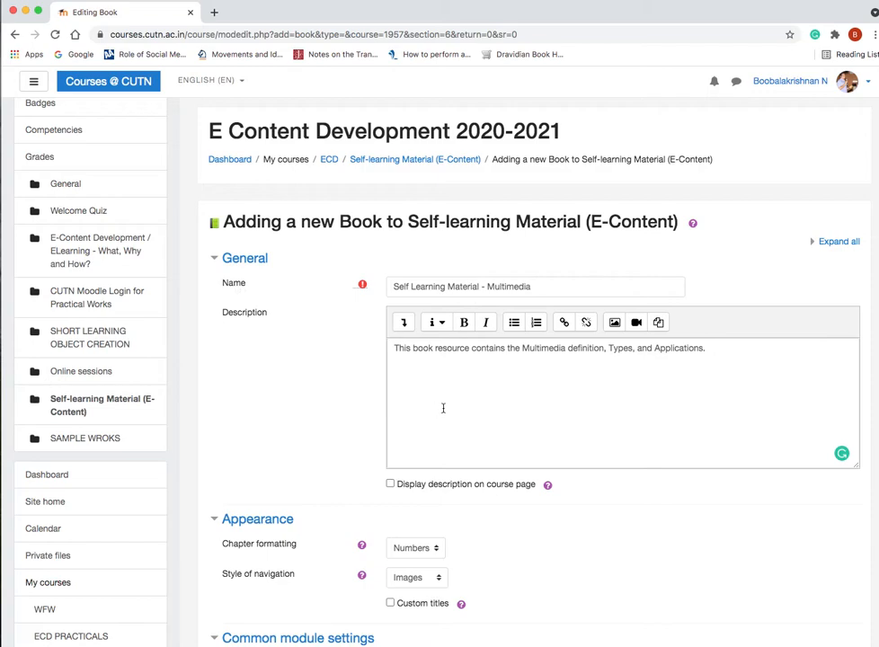
scroll(336, 386, down, 3)
scroll(516, 471, down, 4)
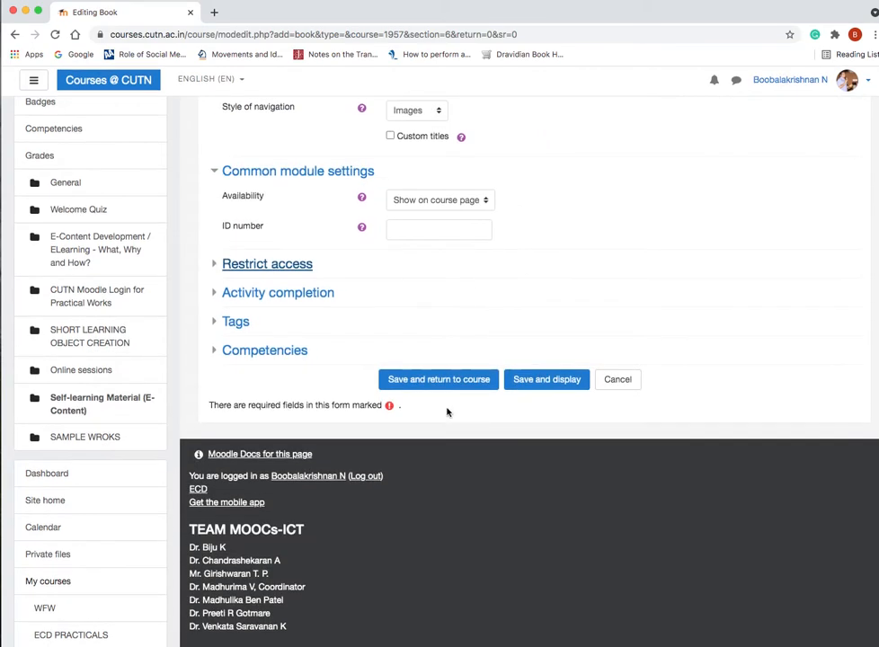
click(454, 383)
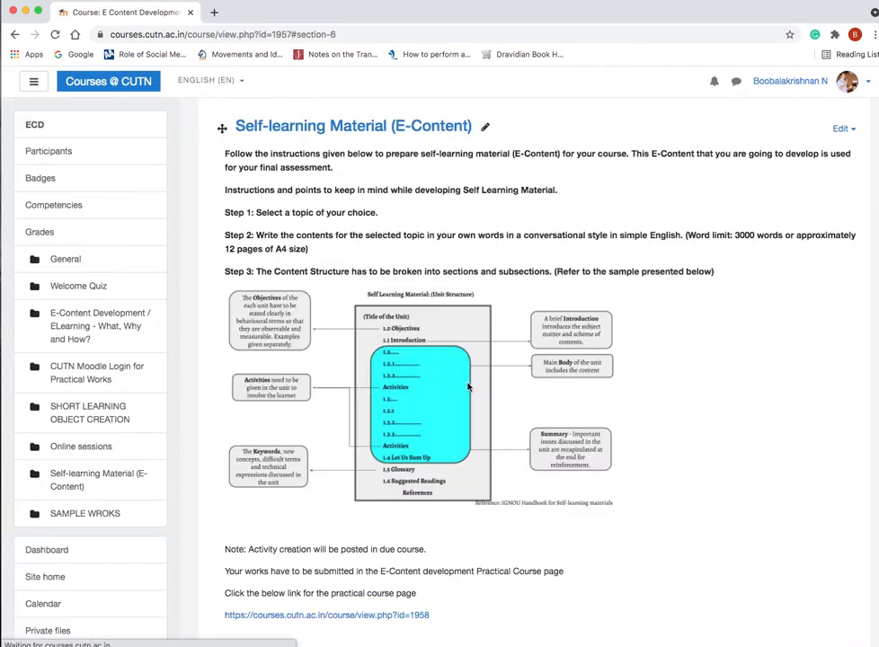
Open the new visible "Self Learning Material - Multimedia" book and title its first chapter "Multimedia Definition".
scroll(625, 398, down, 5)
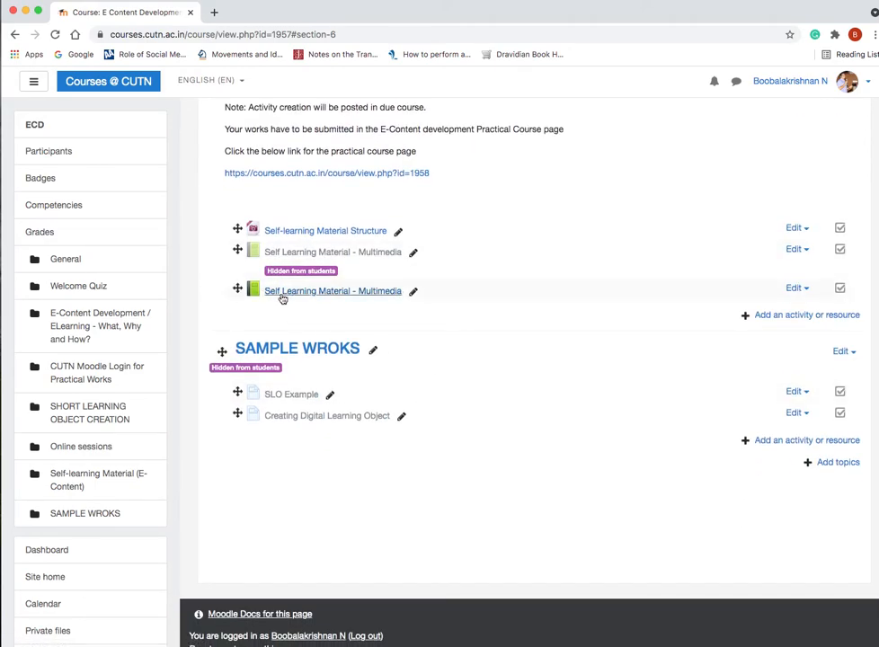
click(250, 289)
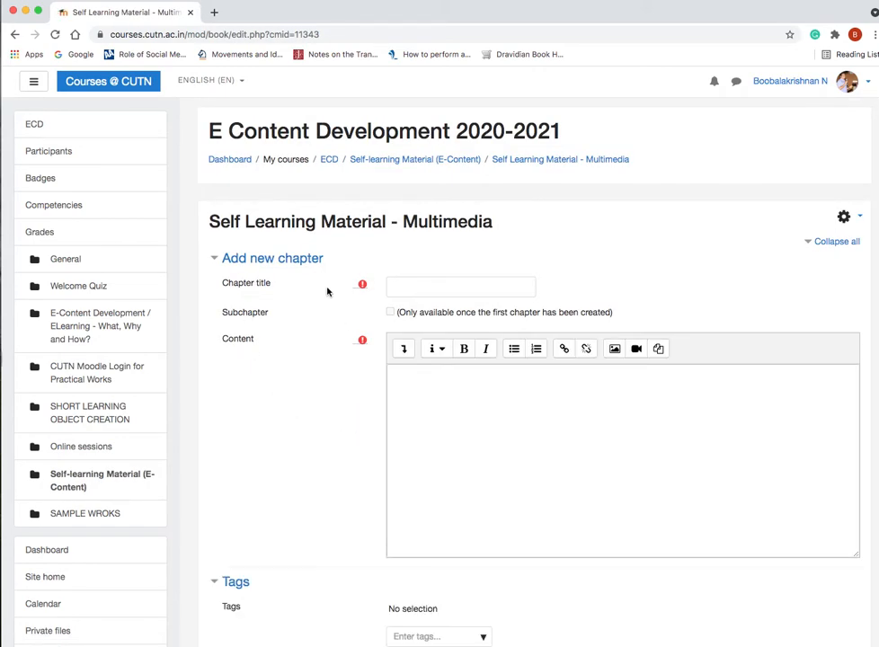
scroll(270, 269, down, 1)
click(454, 282)
text(Mul;t)
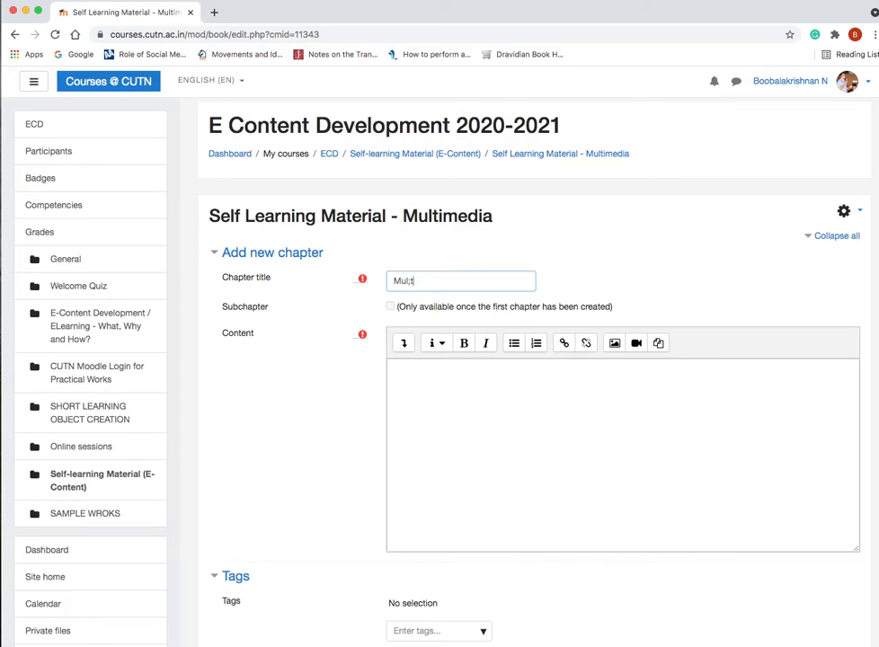
text(imemedia Definition)
key(Tab)
key(Tab)
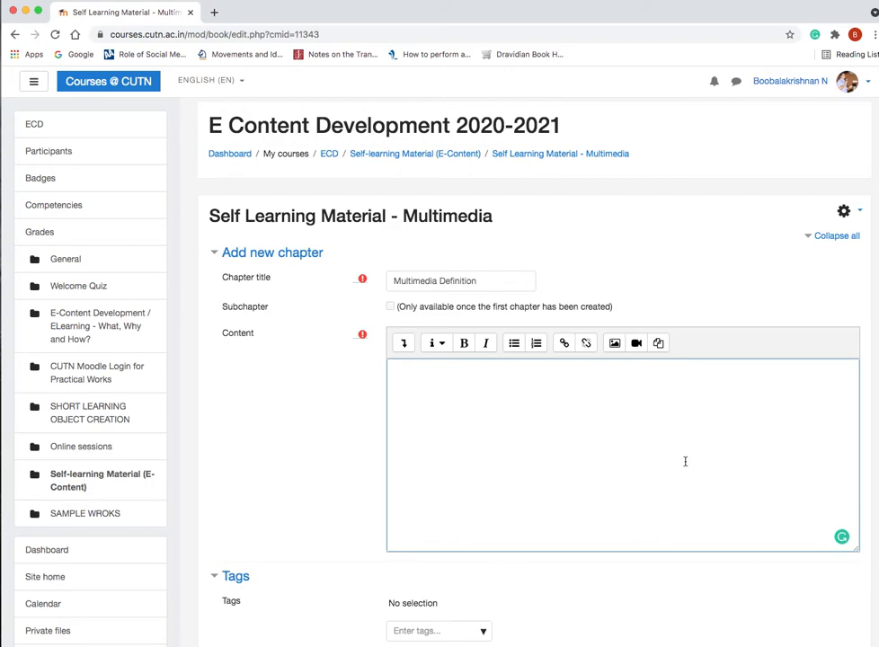
Start the chapter's content with "Multimedia is defi", correcting the typing errors.
text(Mulitme)
key(BackSpace)
text(timedia is defiomne)
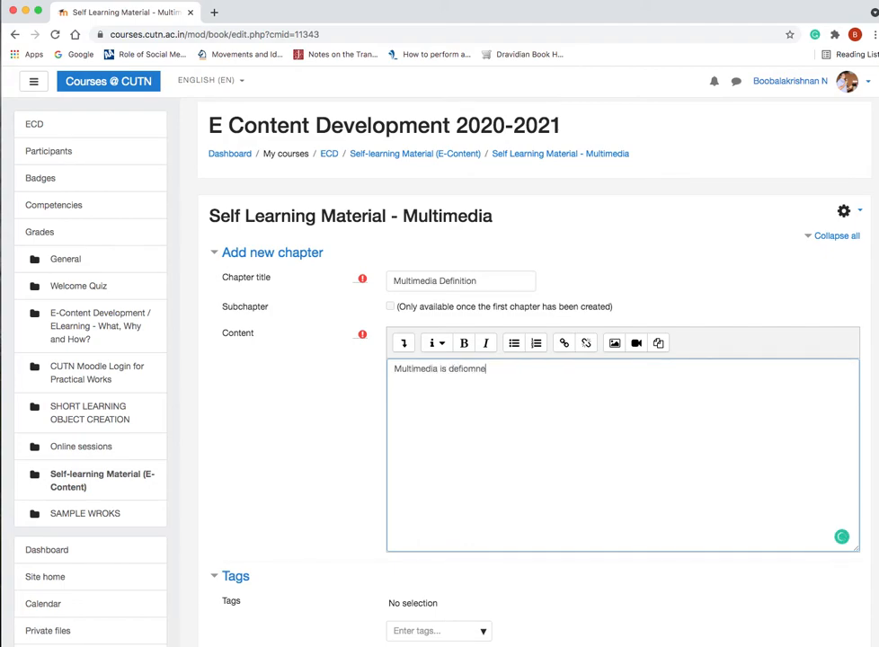
key(BackSpace)
key(BackSpace)
key(BackSpace)
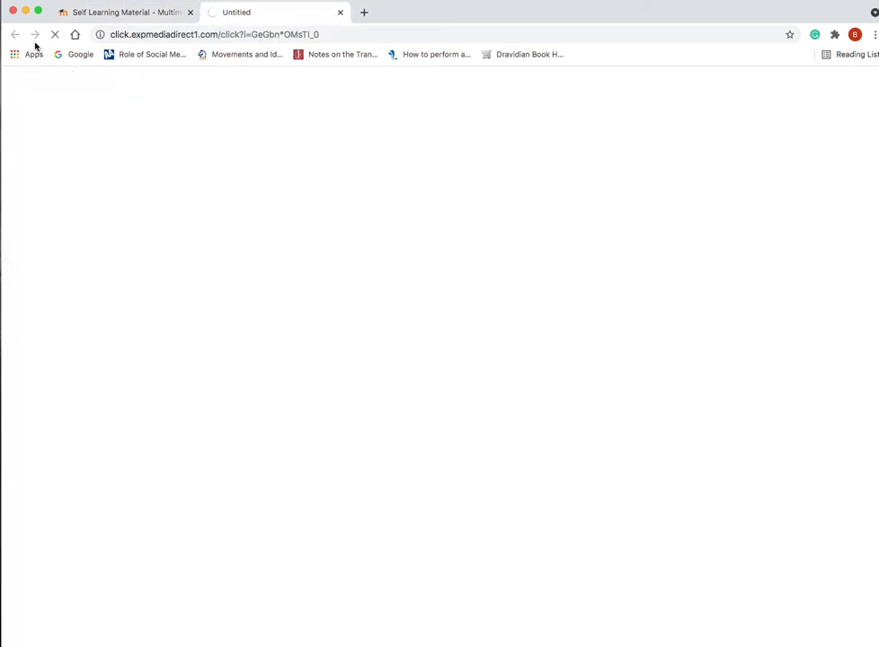
Close the unwanted Binomo advertising tab and return to the chapter form.
click(169, 9)
click(299, 19)
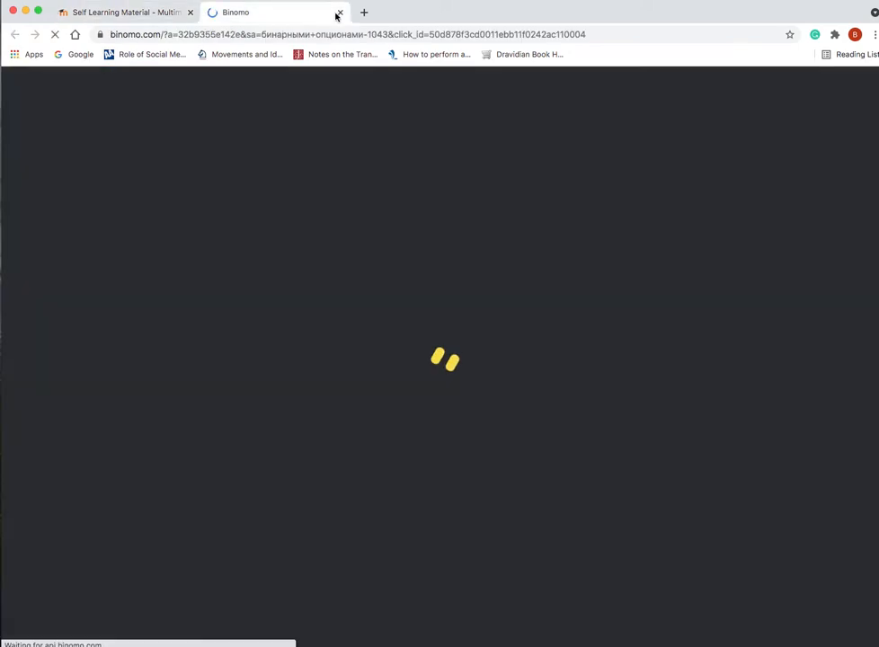
click(340, 11)
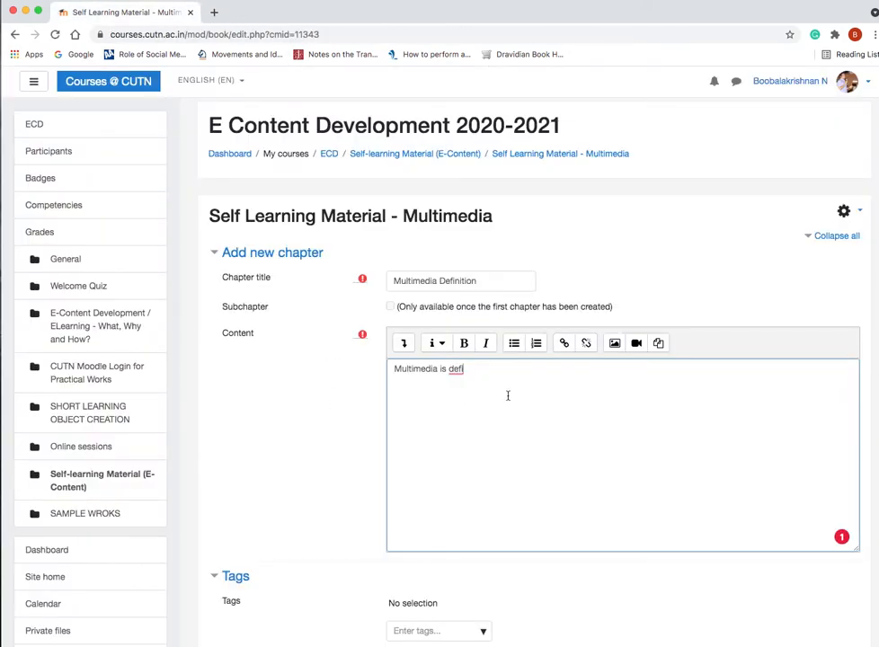
Complete the chapter content as "Multimedia is defined as the combination of audio, video, text, graphics and animation.".
text(ned as the com)
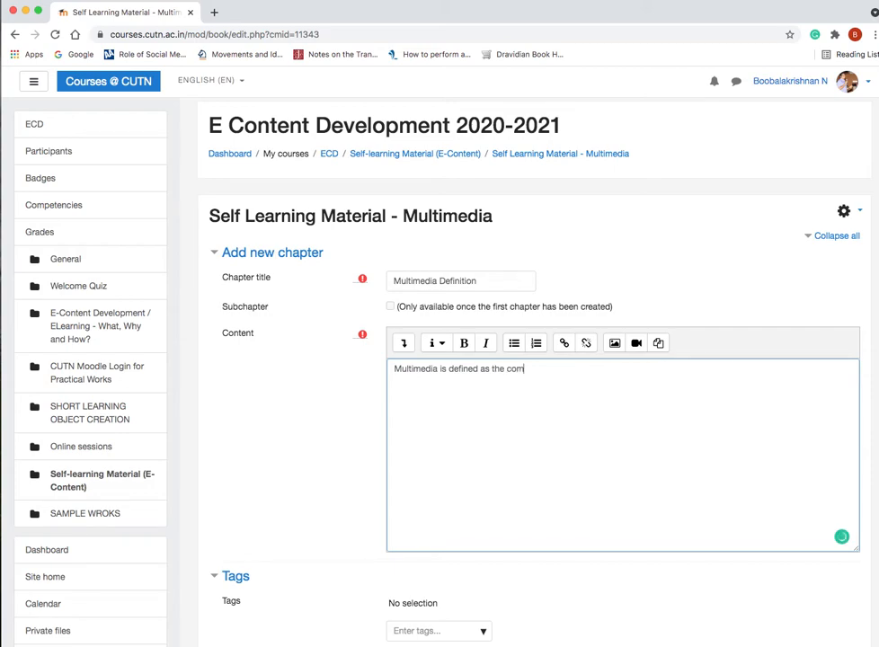
text(biunatio)
text(natio)
text(n of audio)
text(, video, te)
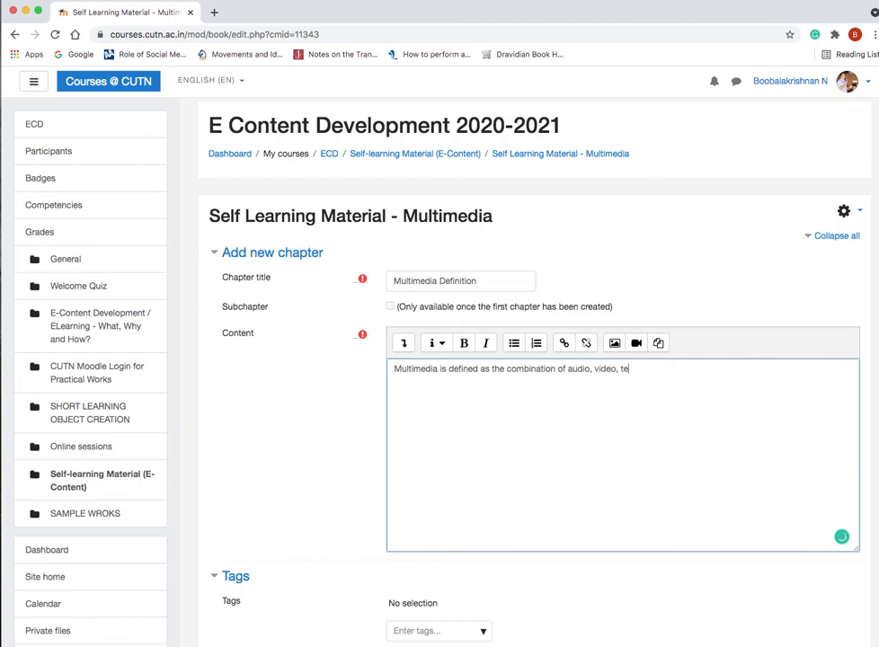
text(xt, graphics adn)
key(BackSpace)
key(BackSpace)
text(nd animation.)
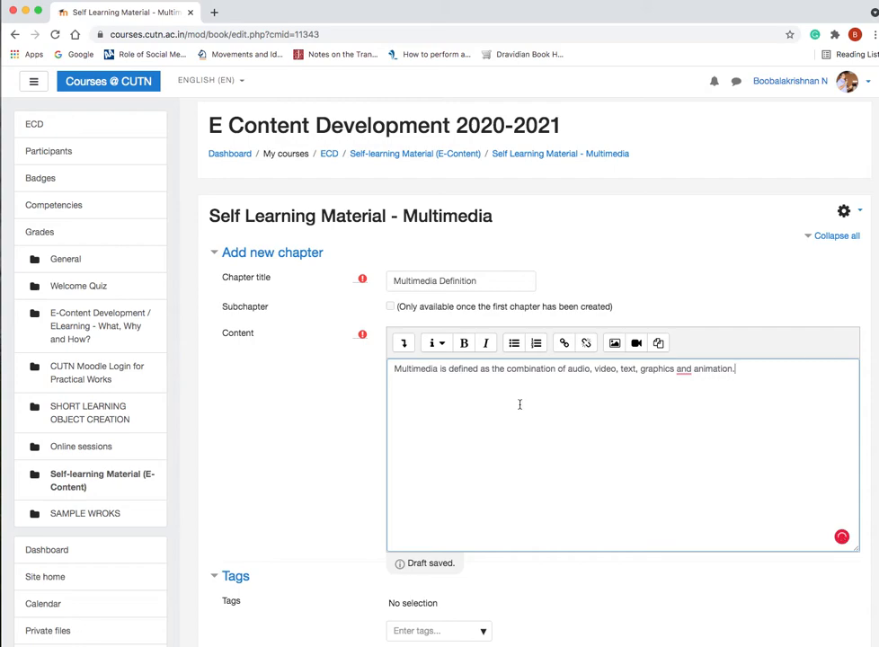
Accept the Grammarly suggestion to add a comma before "and", and save the Multimedia Definition chapter.
mouse_move(684, 369)
click(693, 403)
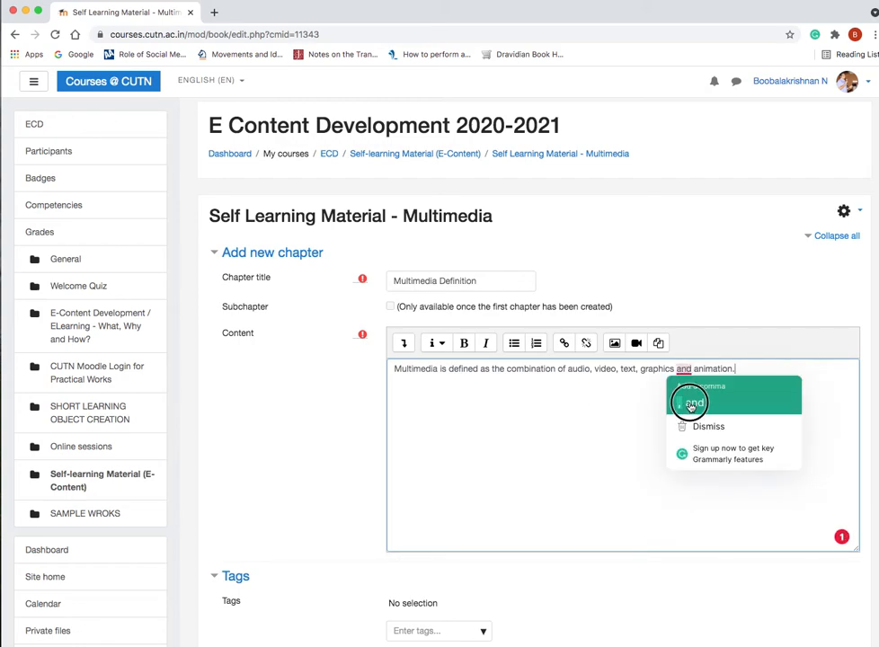
scroll(673, 408, down, 5)
click(413, 396)
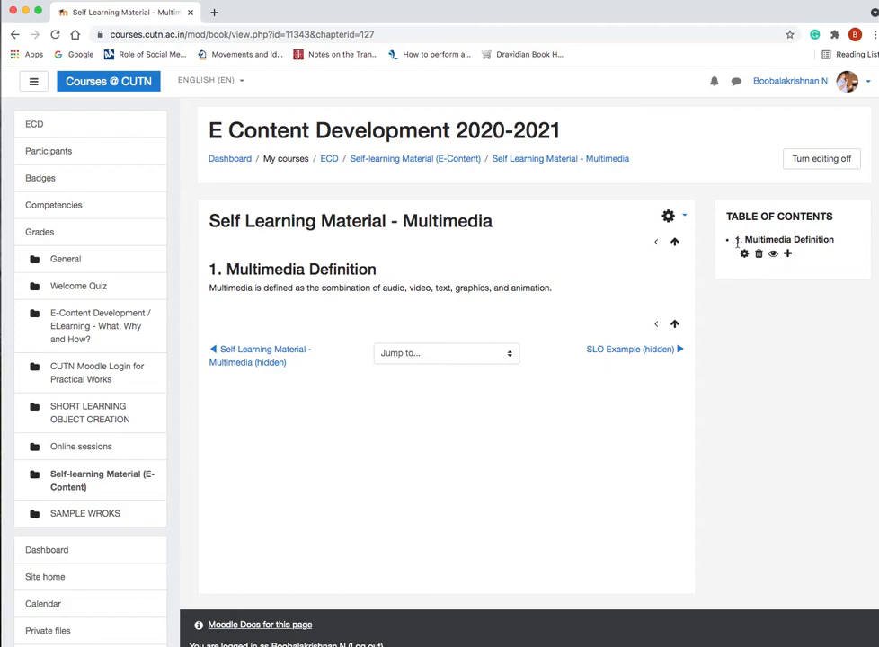
Add a new chapter after Multimedia Definition, title it "Multimedia types", and place the cursor in its content.
click(789, 253)
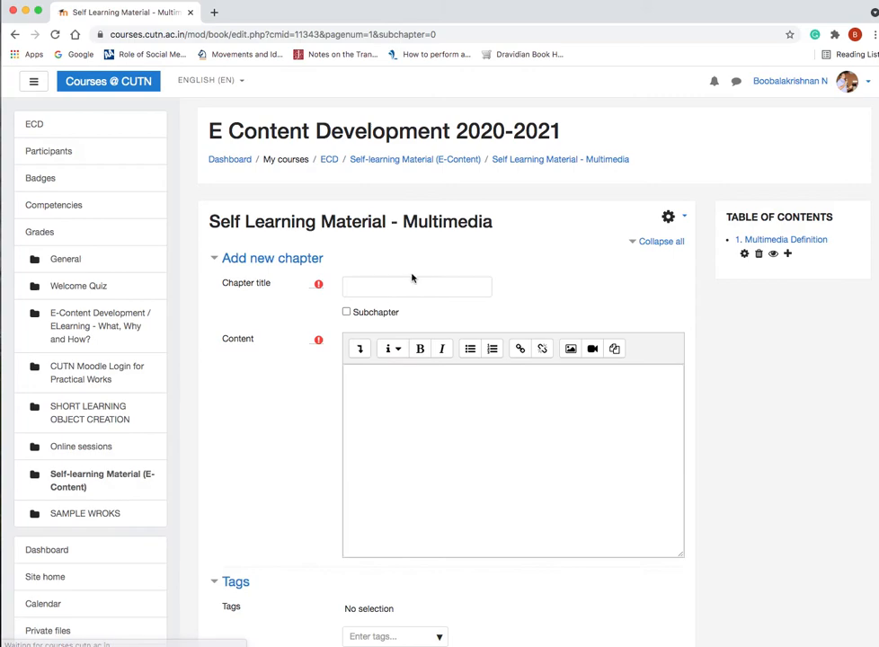
click(401, 285)
text(Mulitmedia types)
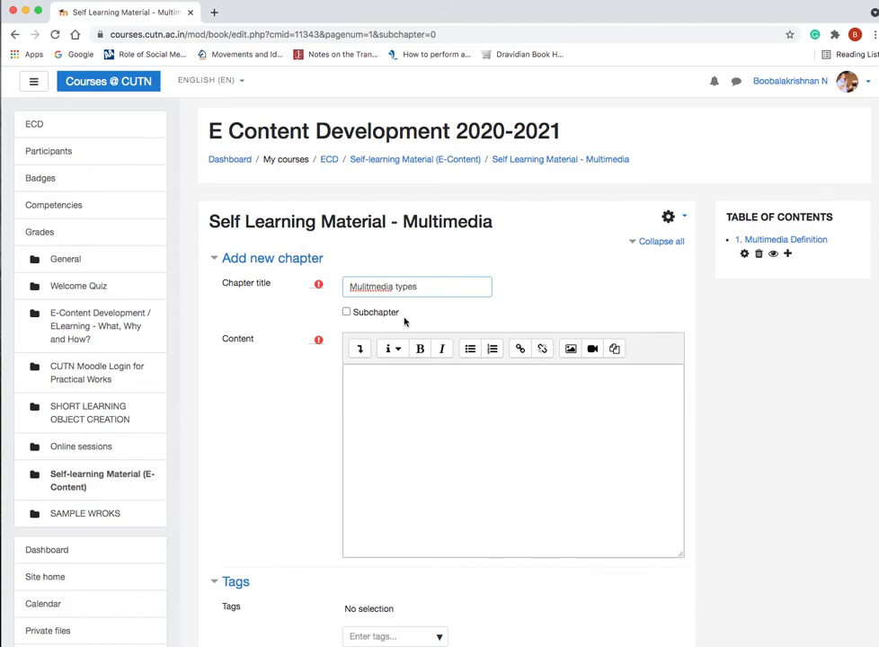
click(368, 287)
key(BackSpace)
key(Left)
text(t)
click(400, 380)
text(V)
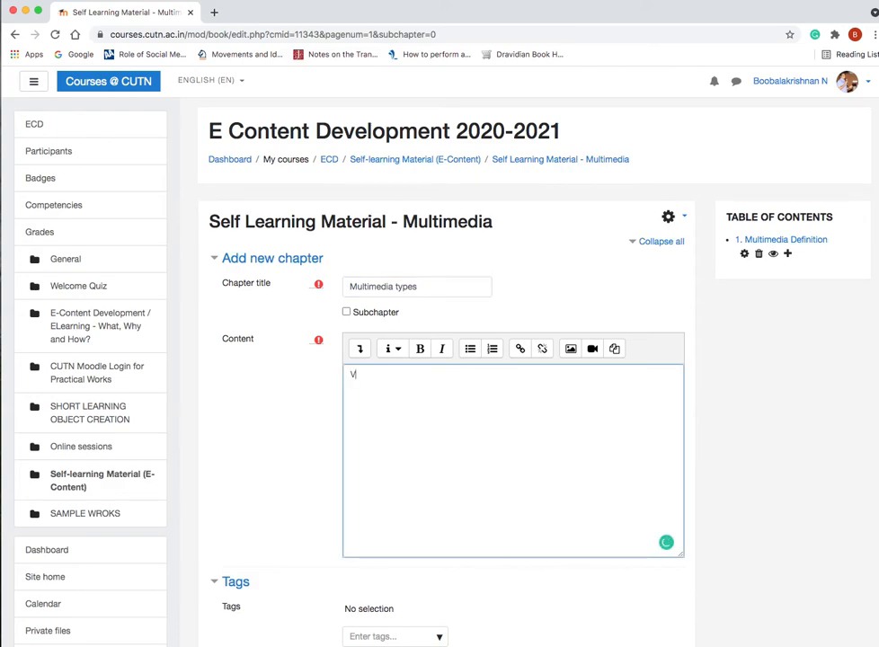
text(There)
key(BackSpace)
key(BackSpace)
key(BackSpace)
key(BackSpace)
key(BackSpace)
key(BackSpace)
key(BackSpace)
key(BackSpace)
Enter the content "Multimedia can be classified into two types namely", correcting the first word with the Grammarly suggestion.
text(Maultimedia can be classified)
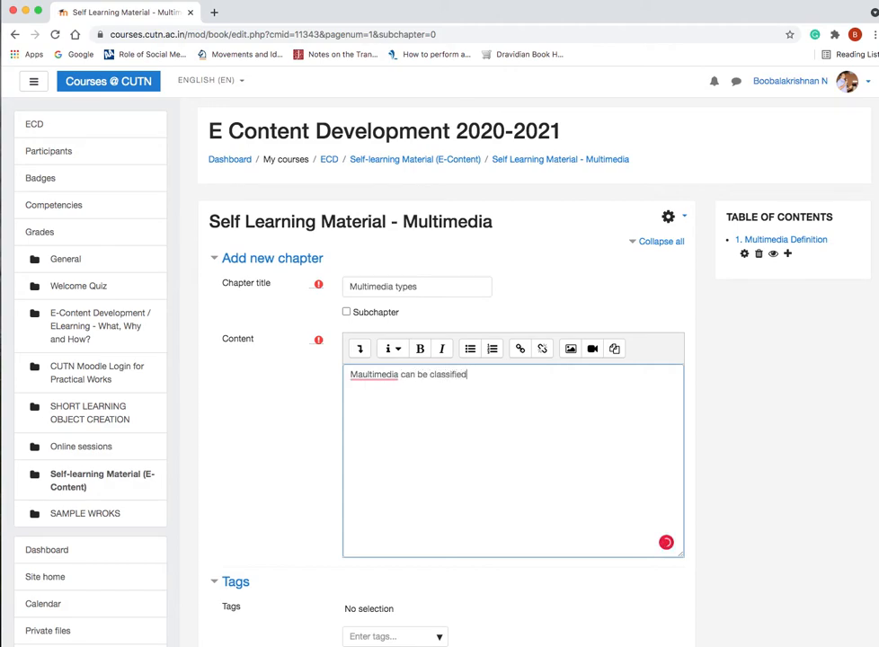
text( into two types namely)
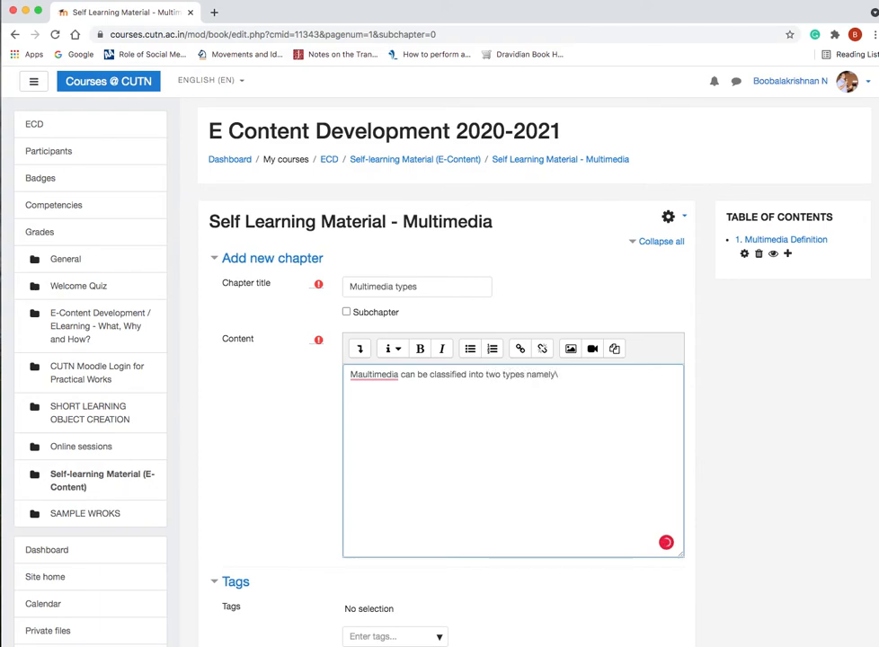
right_click(372, 374)
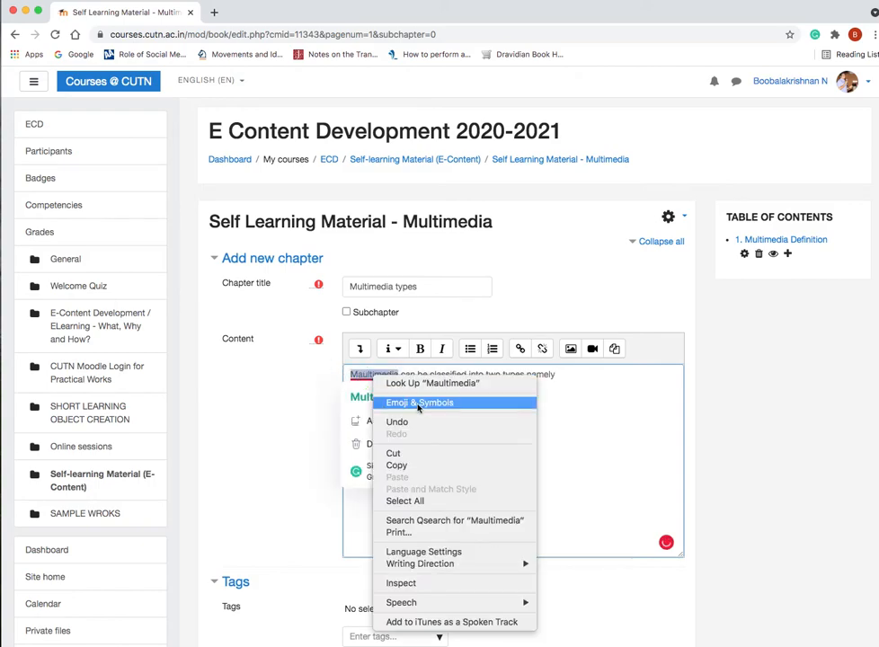
key(Escape)
click(382, 397)
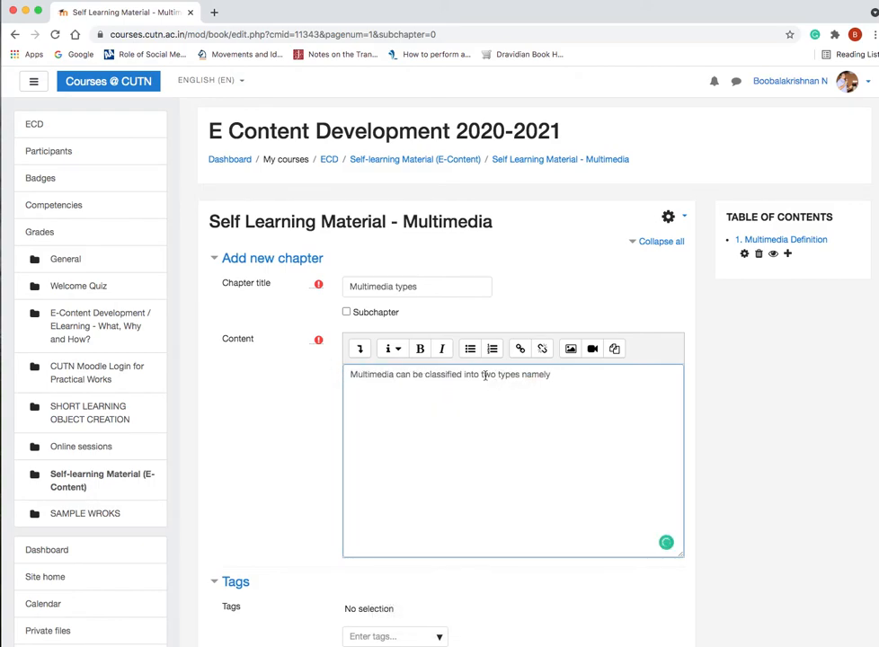
Insert "based on the applications" before "namely", correcting the misspelled "the" with the Grammarly suggestion.
text(based on )
text(teh application)
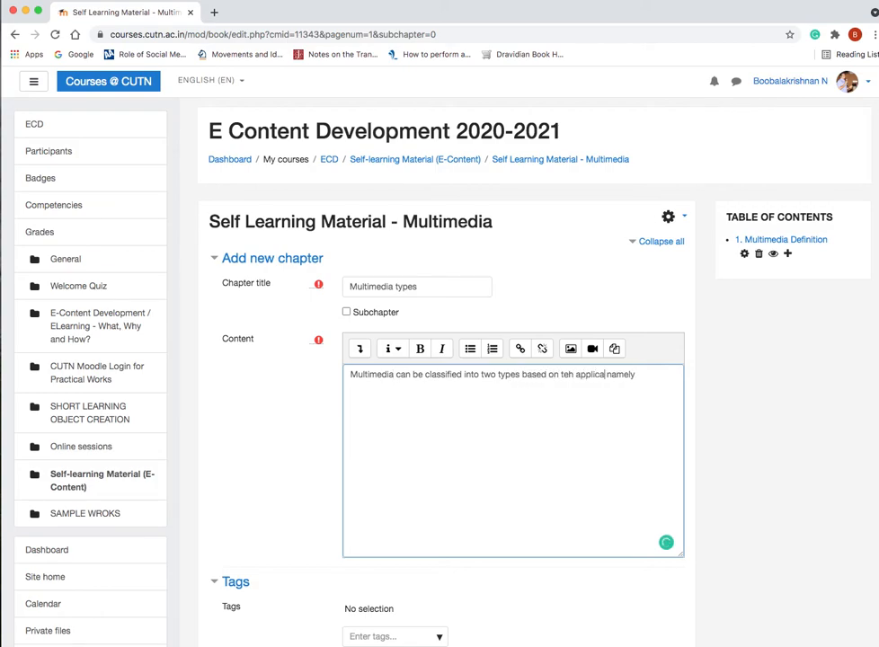
text(s)
right_click(564, 375)
key(Escape)
click(565, 376)
click(578, 395)
Add two lines below the sentence reading "Interactive Multimedia" and "Non0interactive Multimedia".
click(652, 374)
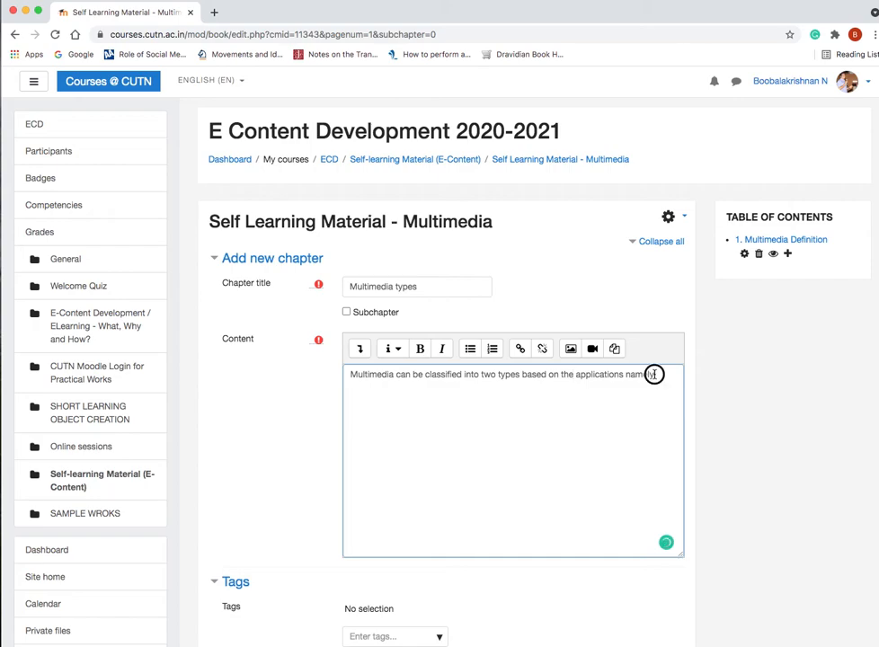
key(Return)
text(Interactive Multimediua)
key(BackSpace)
key(BackSpace)
text(a Non0interacticve)
key(BackSpace)
key(BackSpace)
key(BackSpace)
key(BackSpace)
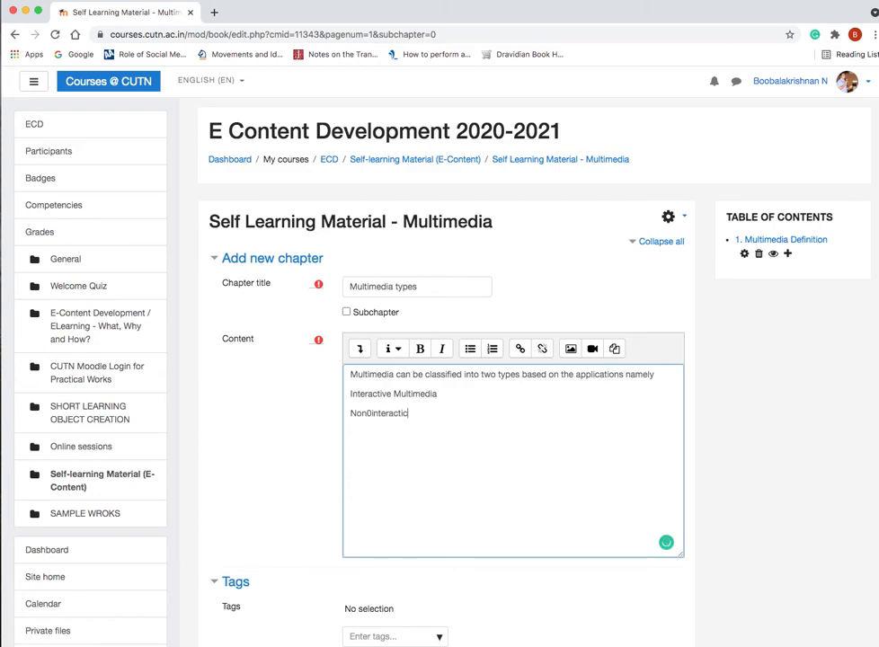
text(ive Multimedia)
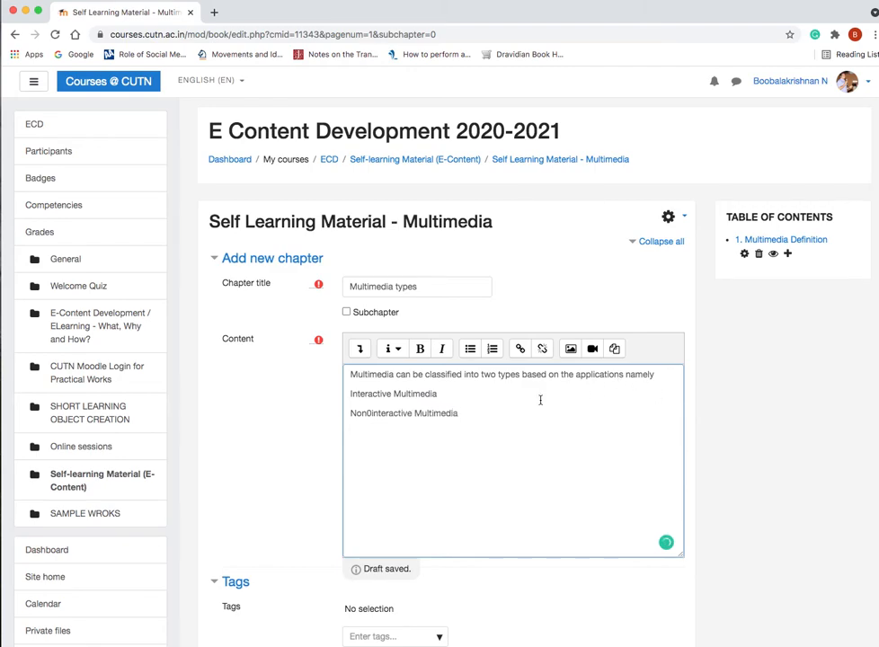
Close the advertising tab and format the two multimedia type lines as a numbered list.
click(494, 364)
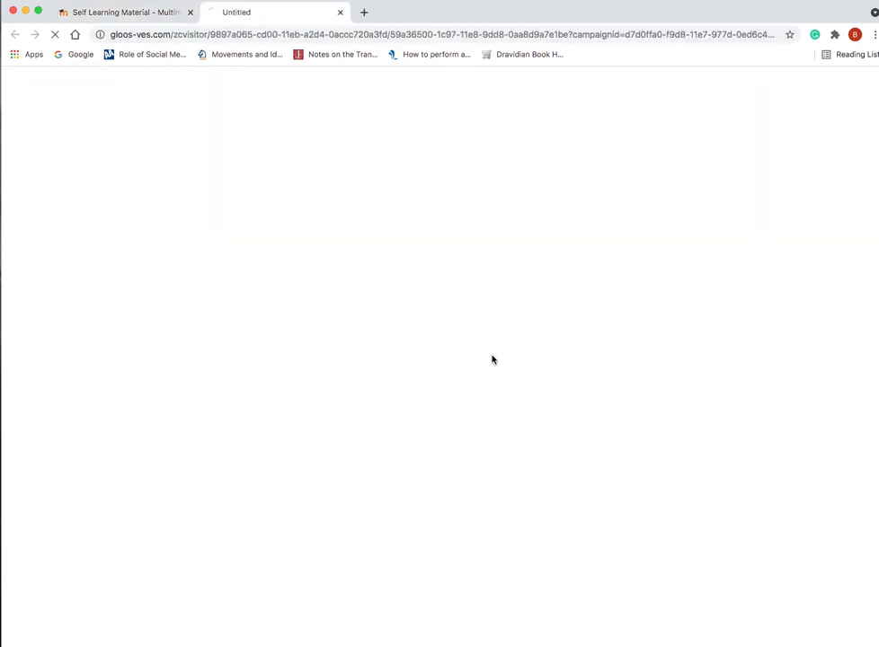
click(339, 11)
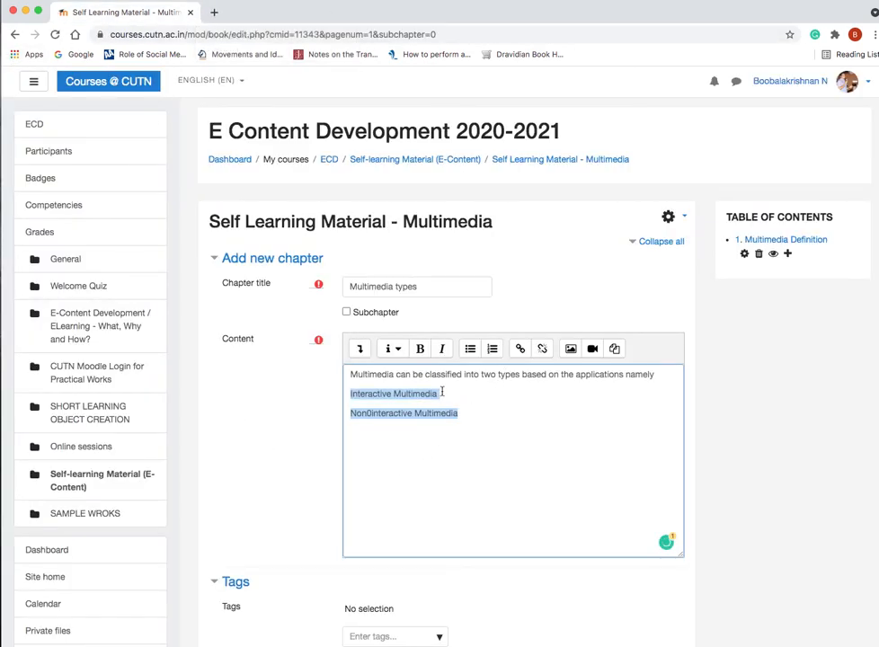
click(492, 353)
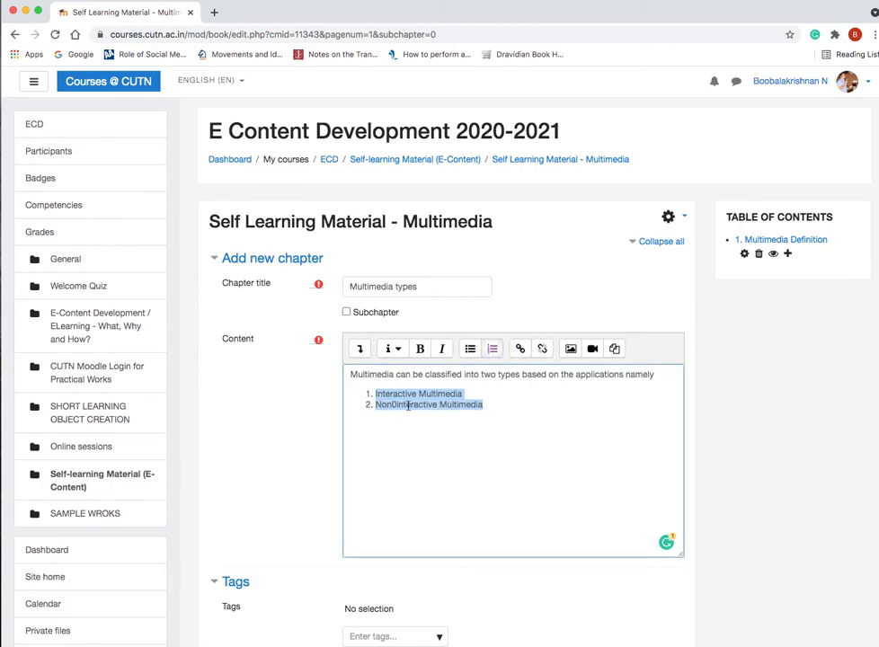
Correct the second list item to "Non-interactive Multimedia" and save the Multimedia types chapter.
click(395, 404)
key(BackSpace)
text(-)
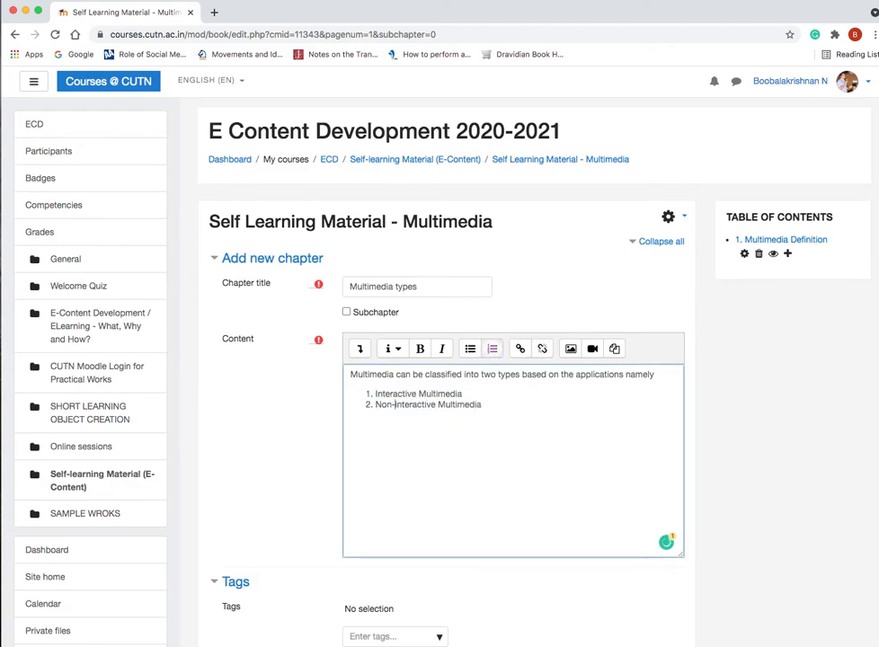
scroll(447, 431, down, 5)
click(382, 443)
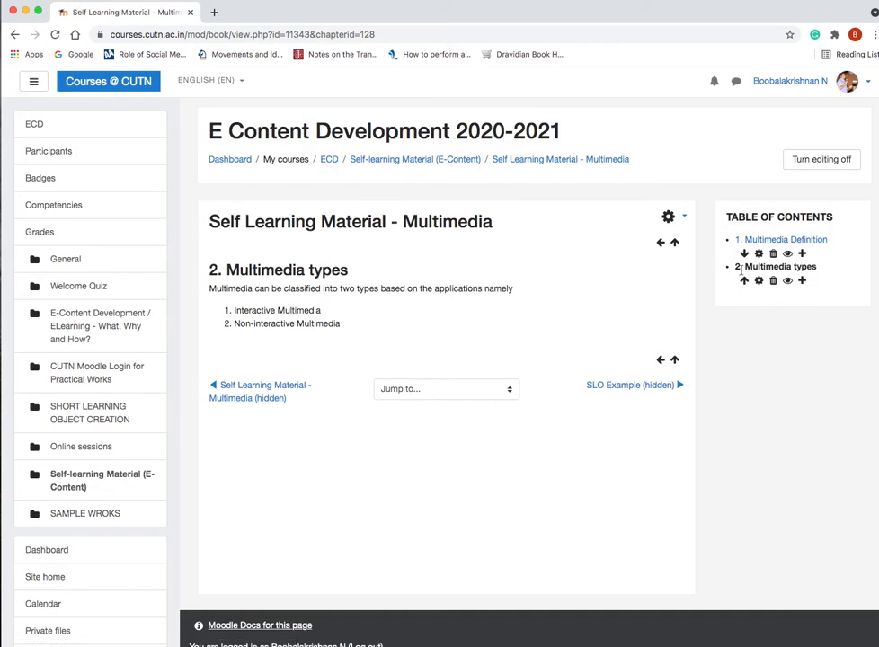
Add a new chapter after Multimedia types and title it "Multimedia Applications".
click(802, 280)
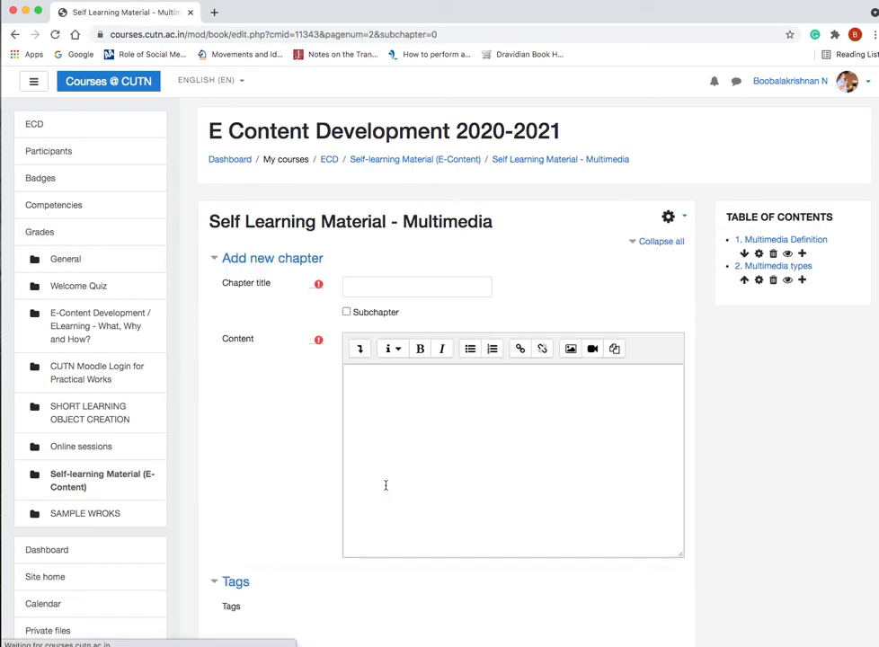
click(379, 281)
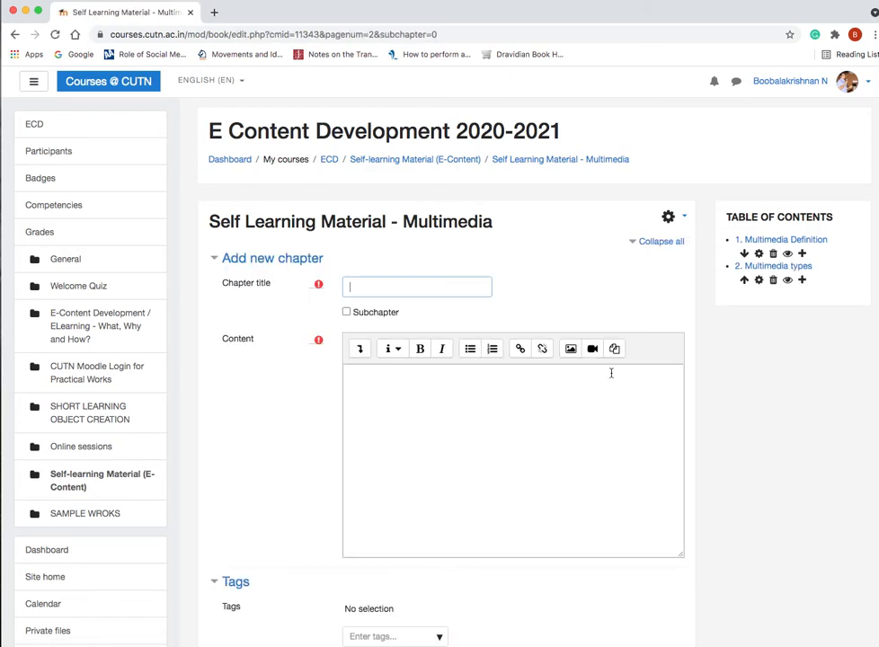
text(Multimedia Applicatiopns)
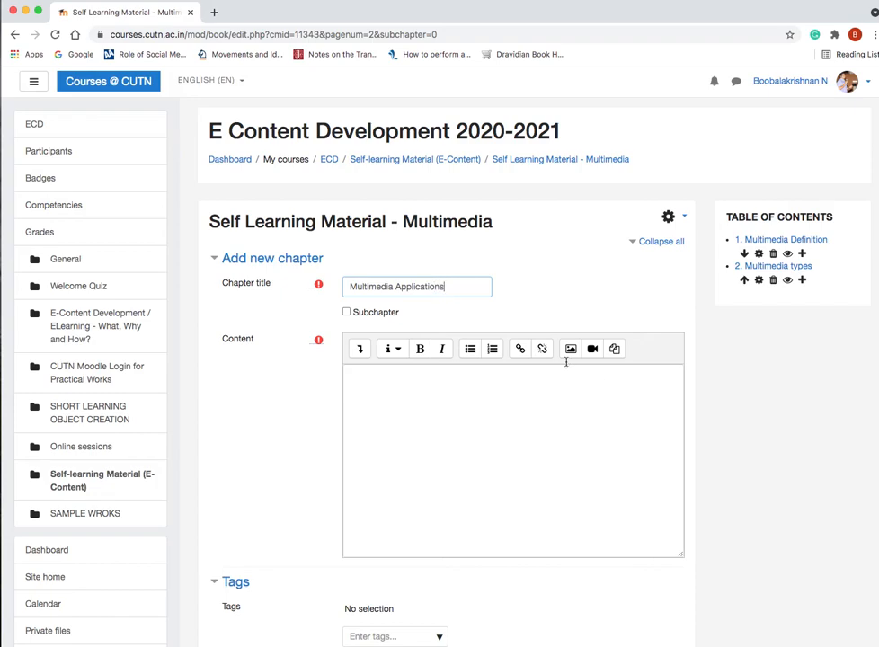
Enter "Applications of Multimedia are...." as the Multimedia Applications chapter's content and save the chapter.
drag(445, 286, 396, 289)
key(super+c)
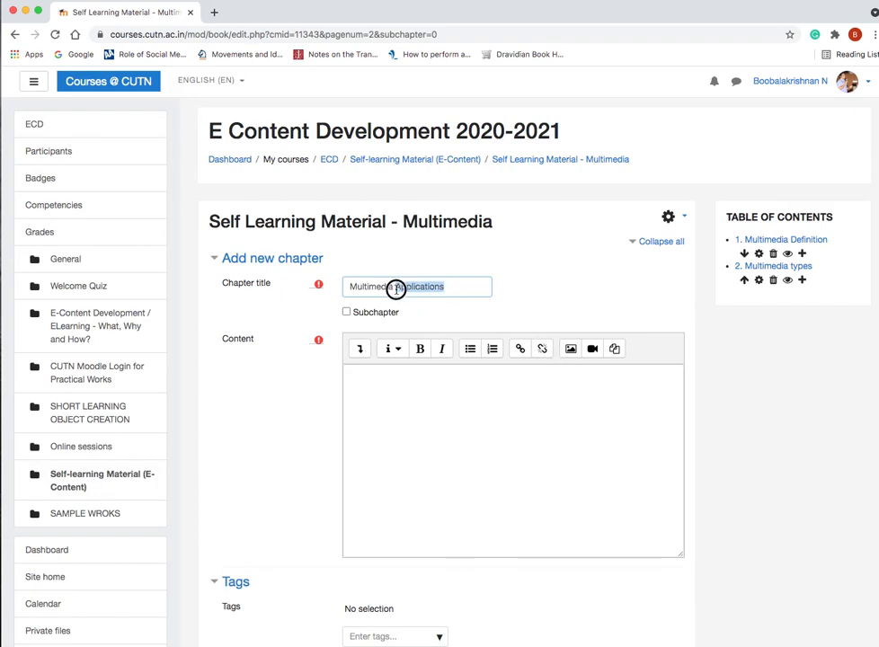
click(396, 388)
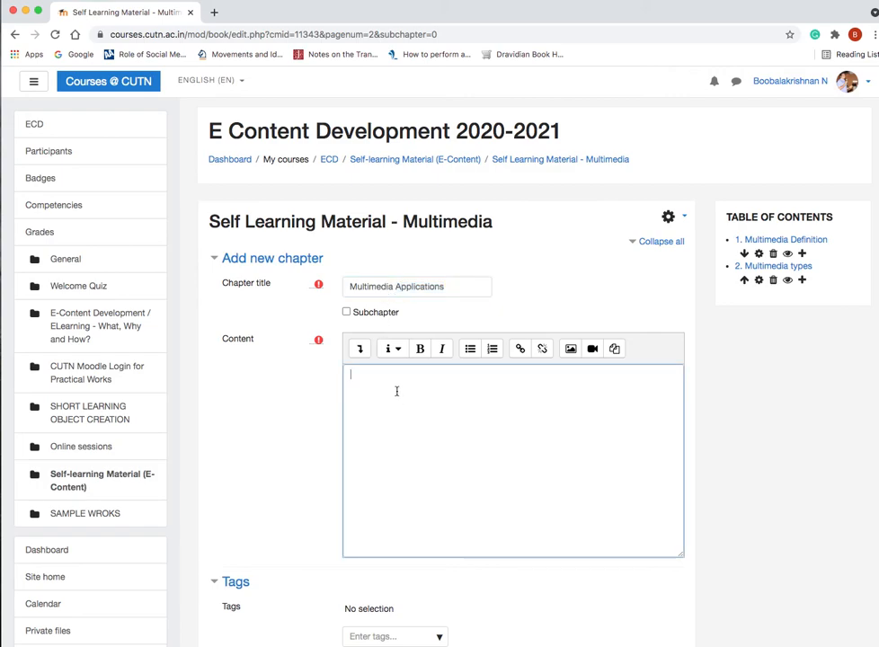
key(super+v)
text(of Multimeidia re)
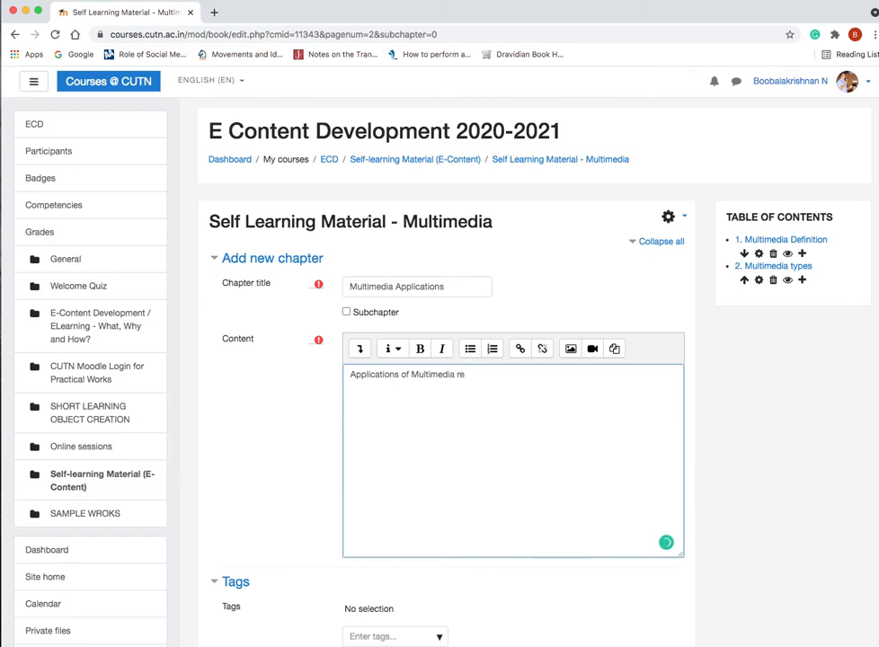
key(BackSpace)
text(are....)
scroll(514, 416, down, 3)
click(376, 503)
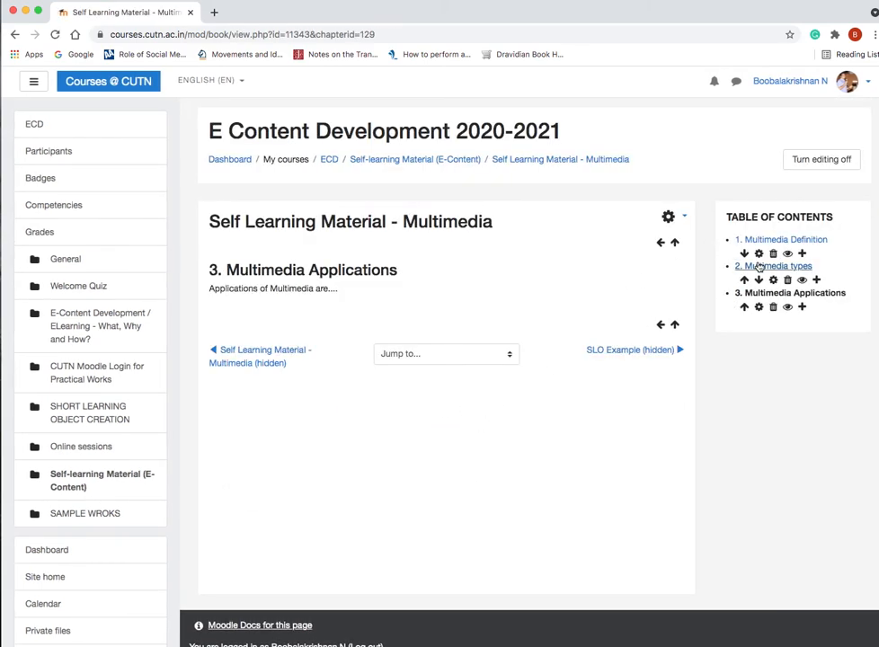
Page back through the book to Multimedia Definition and forward again to Multimedia Applications to review each chapter.
scroll(755, 240, down, 1)
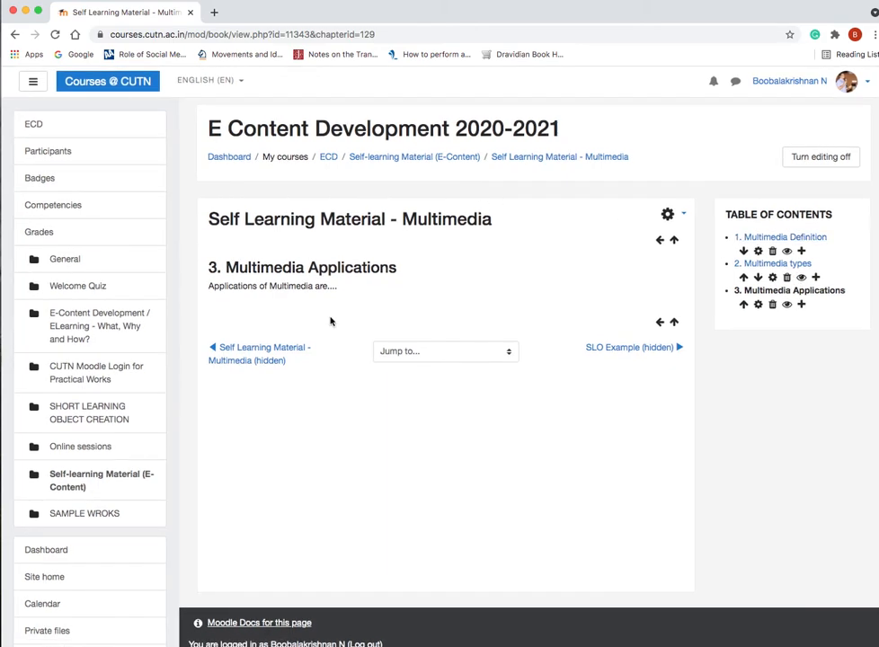
click(661, 240)
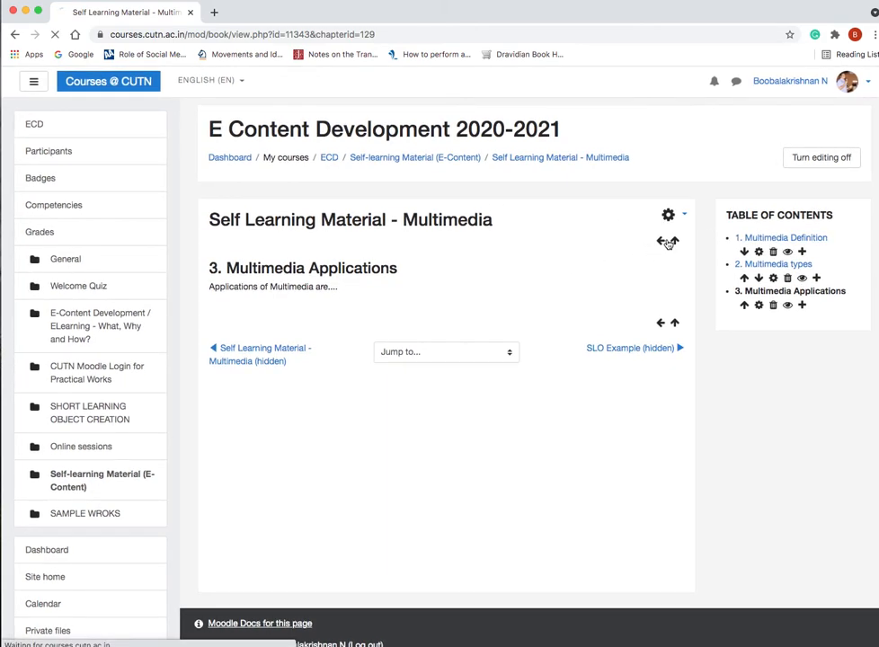
click(661, 242)
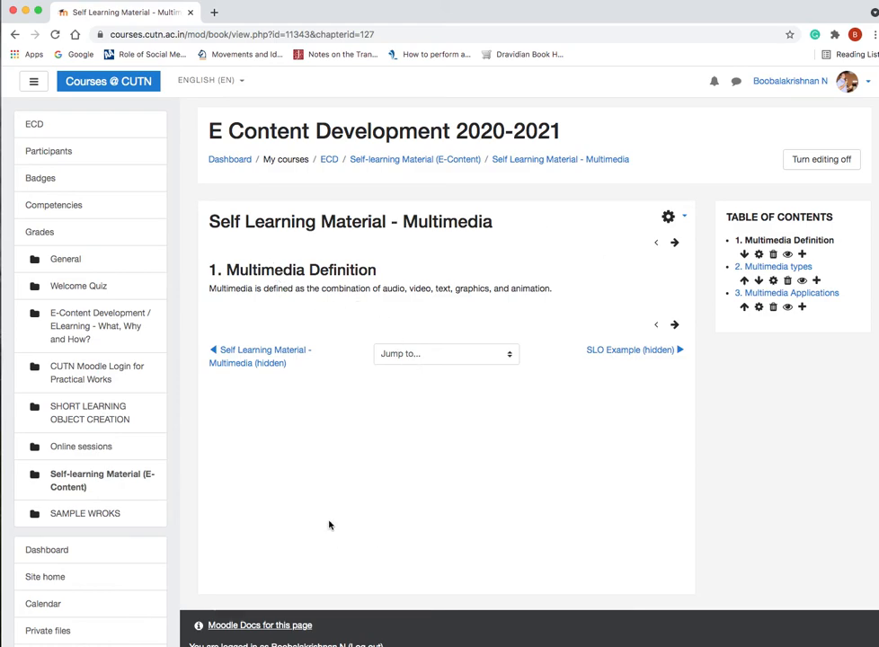
scroll(329, 539, down, 1)
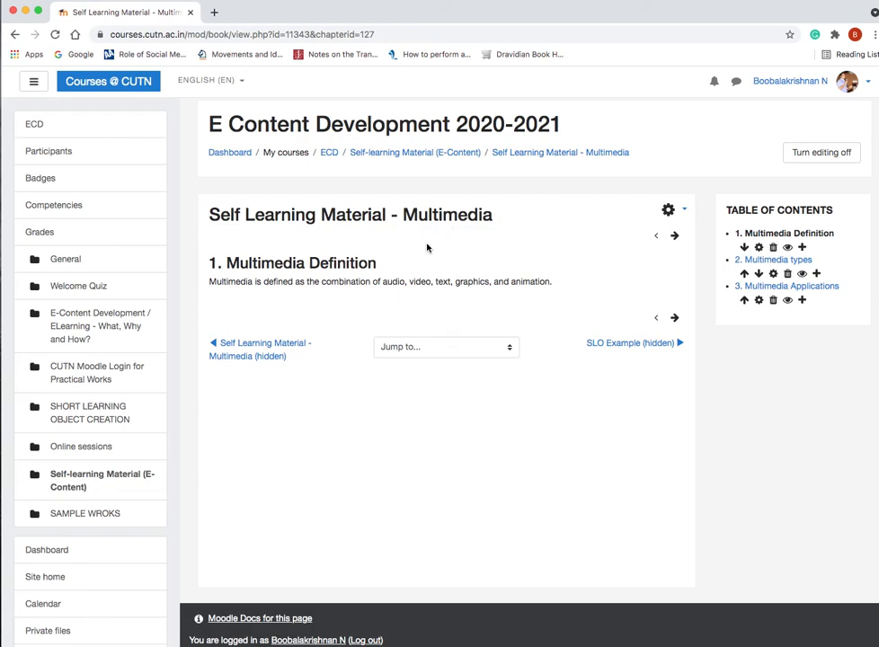
click(675, 235)
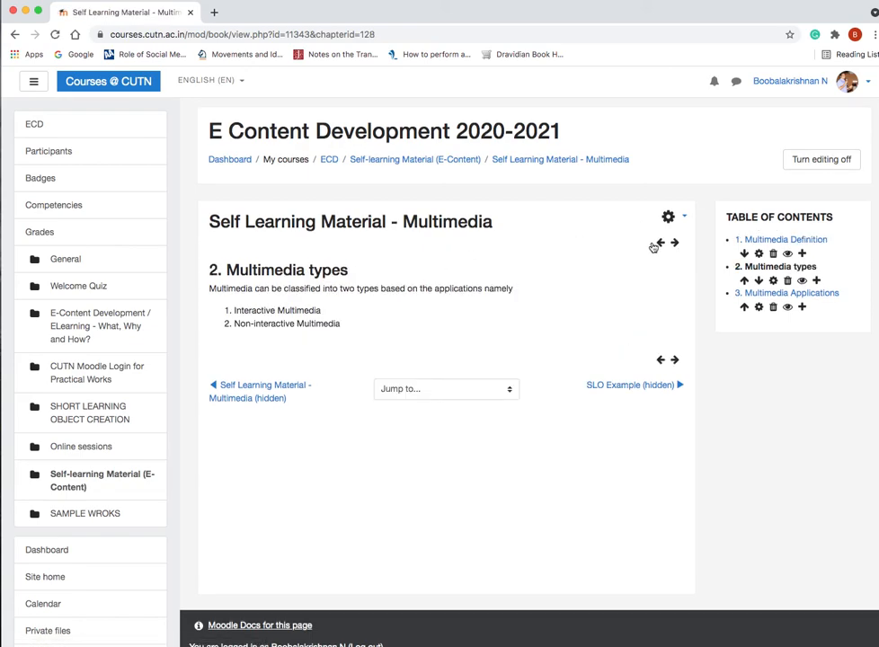
click(675, 242)
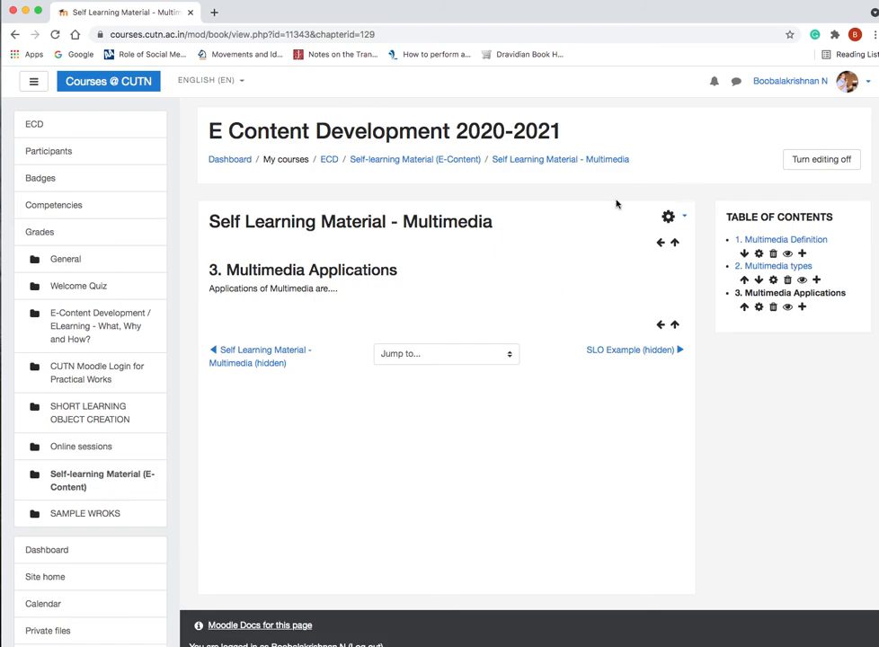
Return to the ECD course page and view the Book resource's description among the Self-learning Material section's addable resources, without adding it.
click(328, 162)
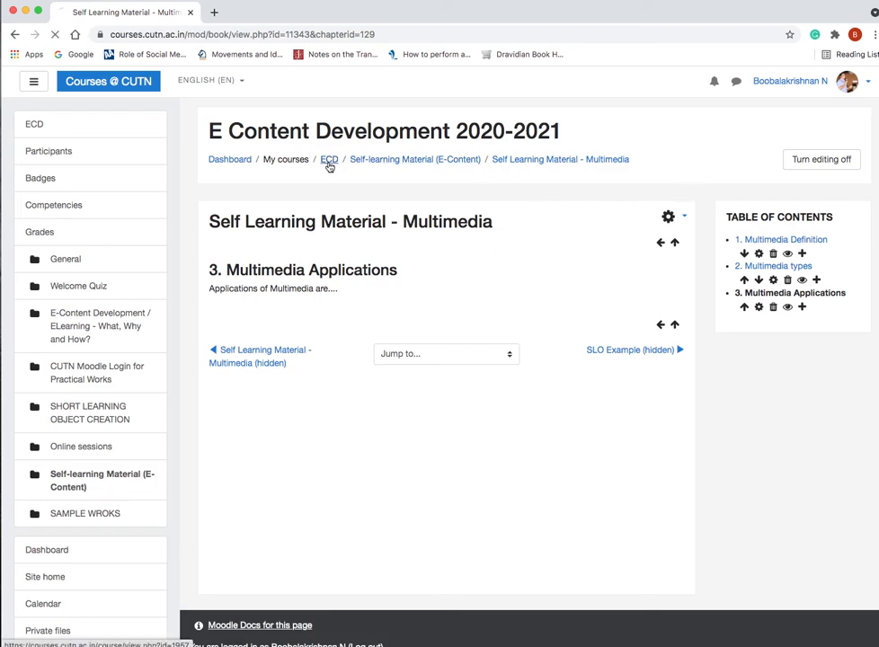
scroll(496, 329, down, 15)
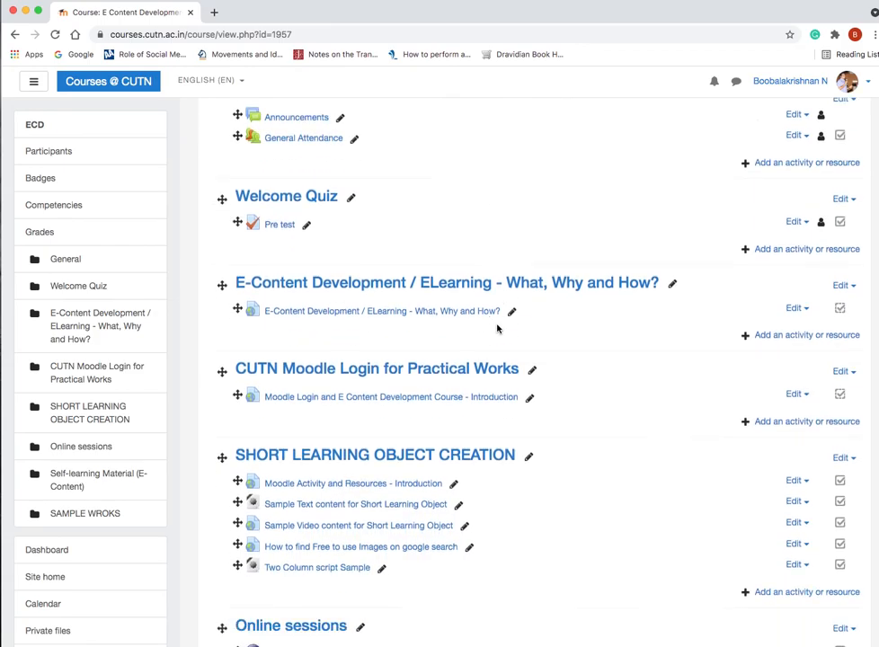
scroll(496, 329, down, 5)
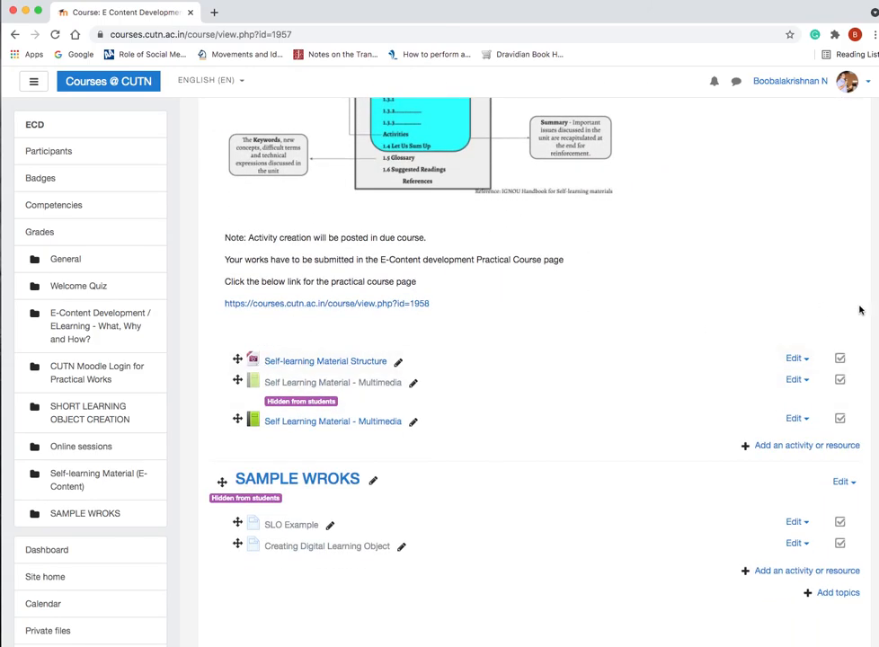
click(807, 446)
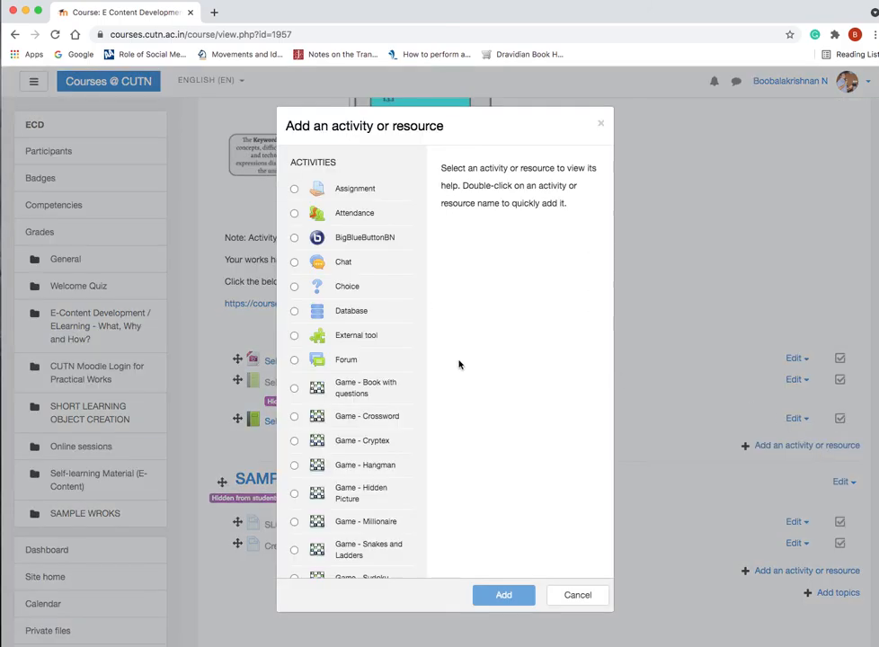
scroll(382, 333, down, 10)
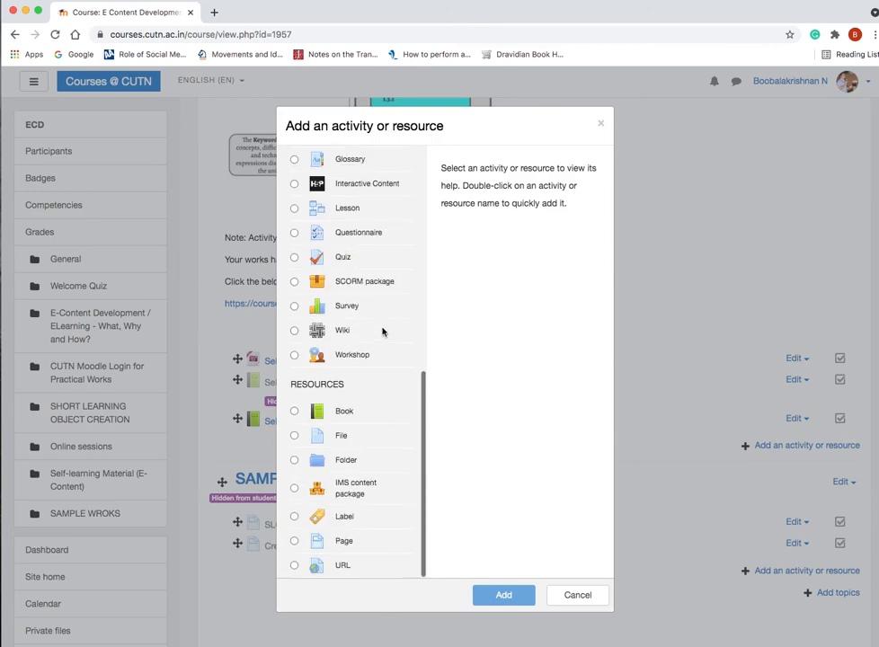
click(303, 411)
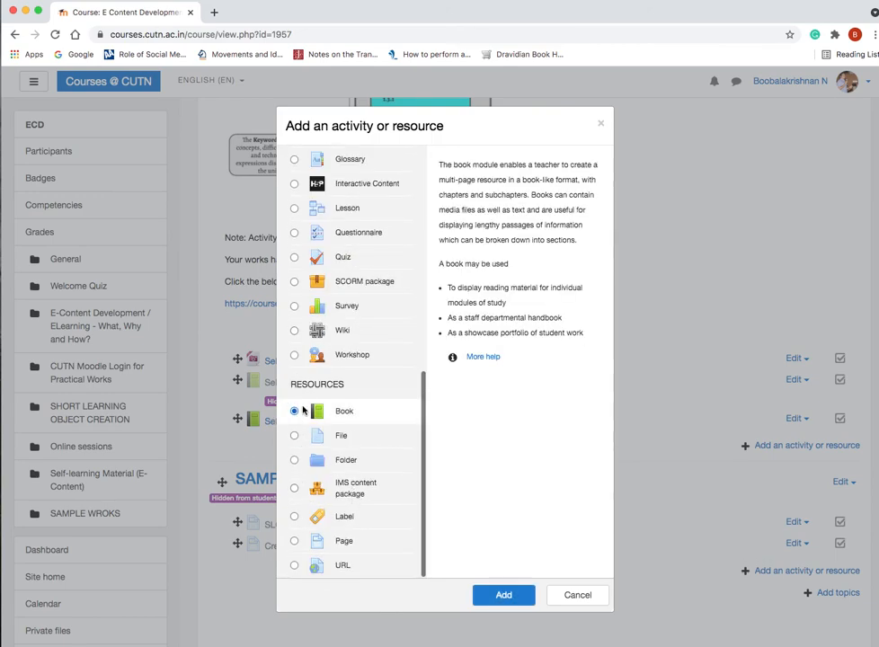
click(572, 598)
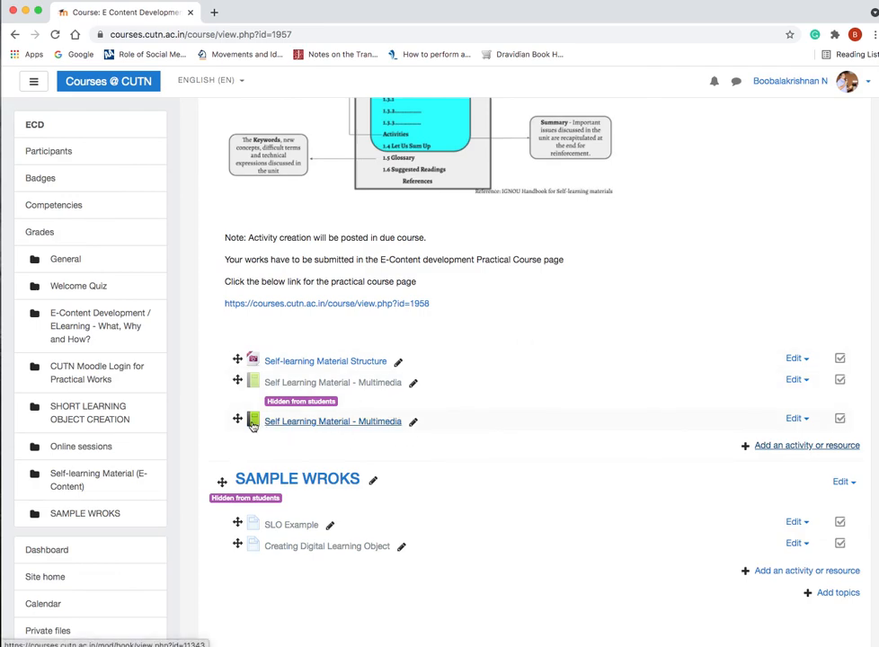
Open the Self Learning Material - Multimedia book that is not hidden and view its Multimedia types and Multimedia Applications chapters.
click(252, 423)
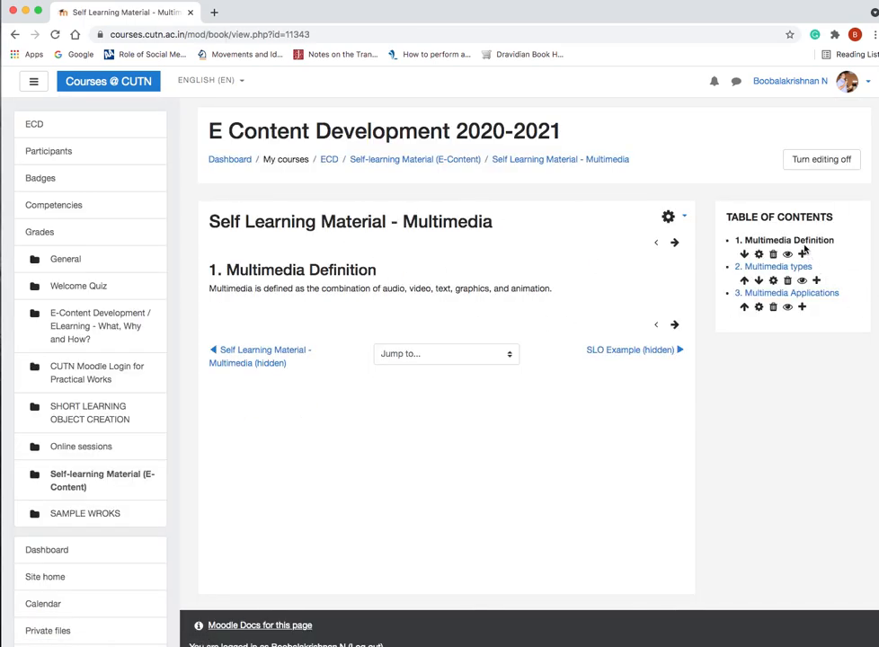
click(778, 267)
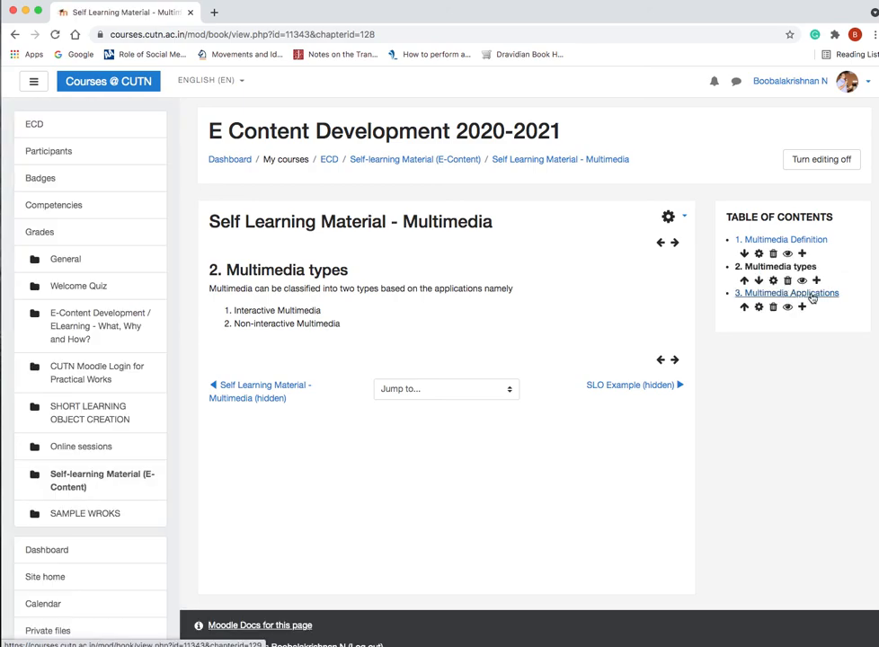
click(787, 293)
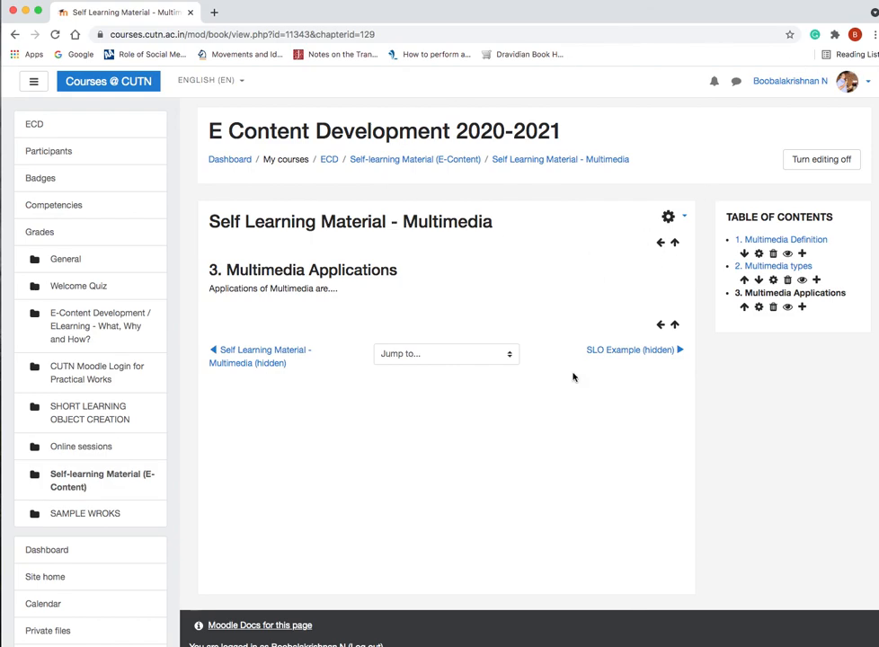
mouse_move(683, 634)
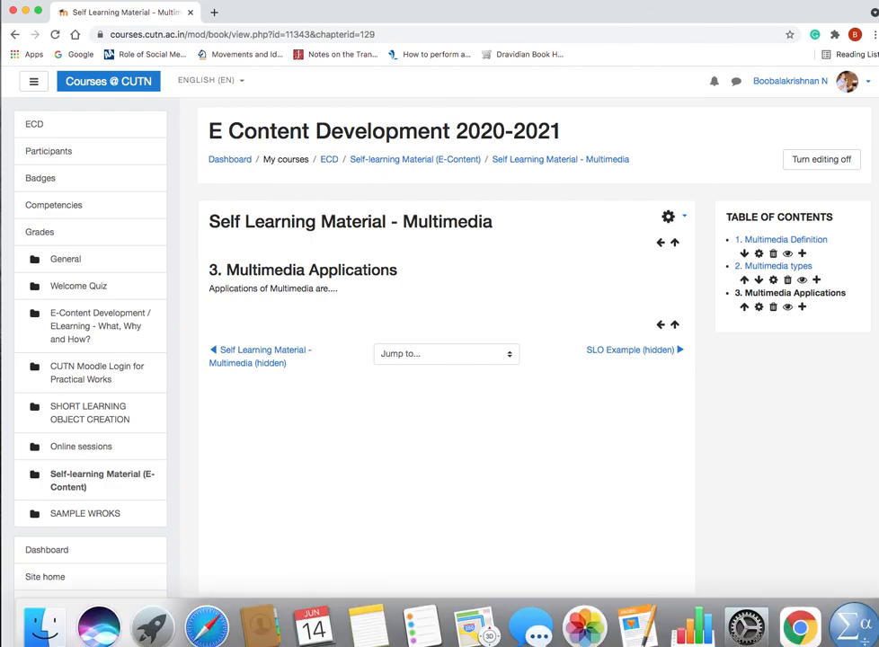